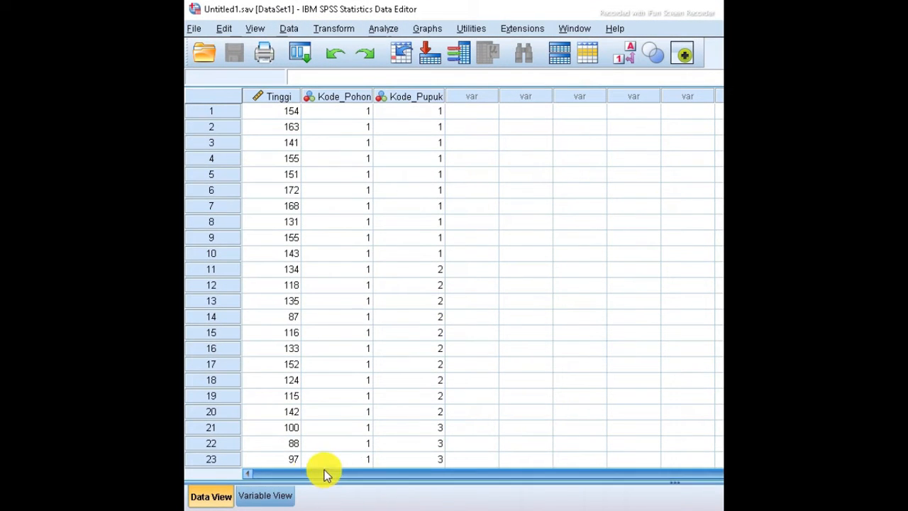
# Step: Review the value labels defined for the Kode_Pohon and Kode_Pupuk variables
pyautogui.click(283, 496)
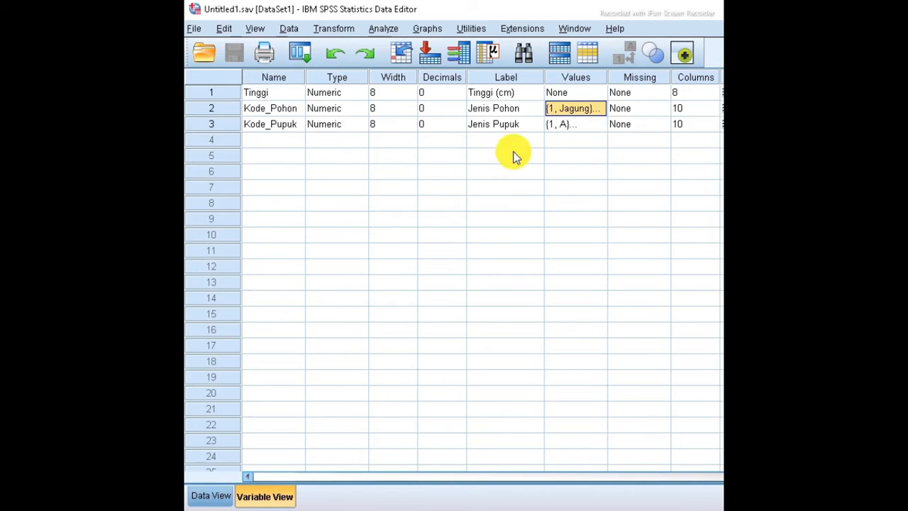
pyautogui.click(598, 108)
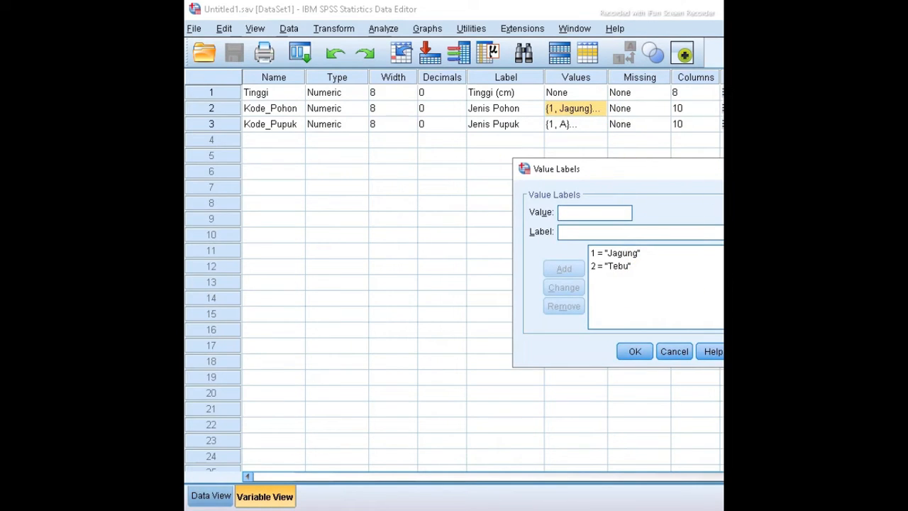
pyautogui.click(822, 169)
pyautogui.click(595, 125)
pyautogui.click(599, 124)
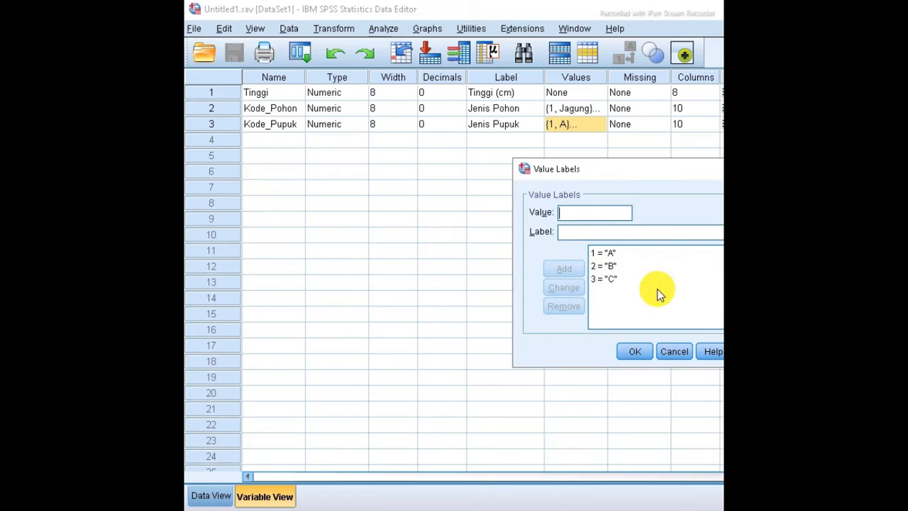
pyautogui.click(635, 351)
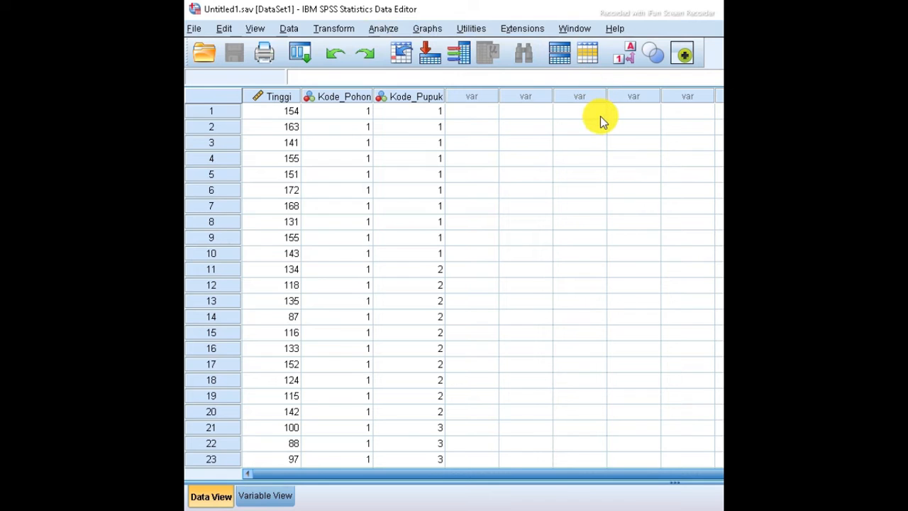
# Step: Set up a Univariate general linear model with Tinggi as dependent variable and Jenis Pohon and Jenis Pupuk as fixed factors
pyautogui.click(390, 31)
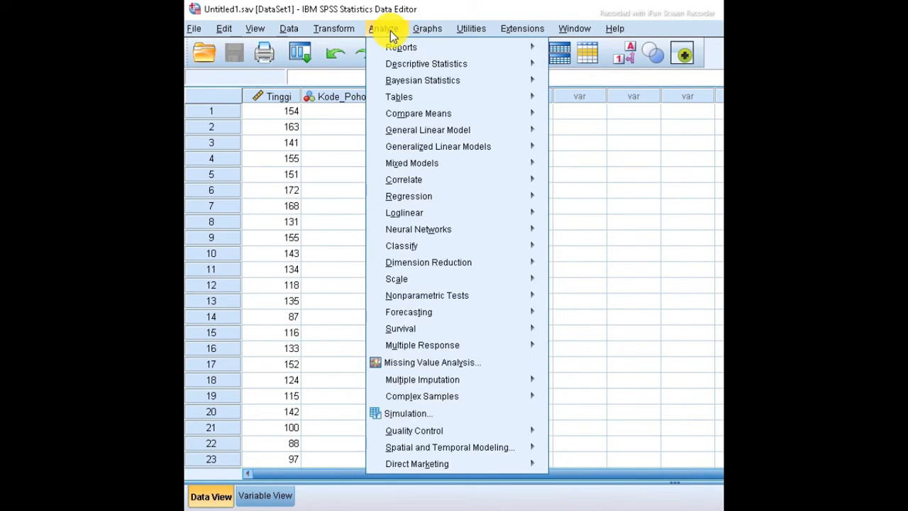
pyautogui.moveTo(519, 132)
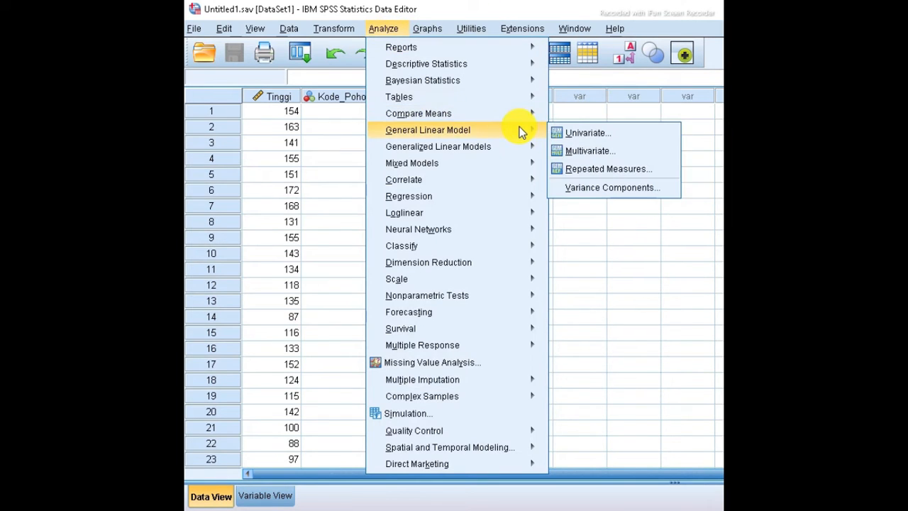
pyautogui.click(561, 132)
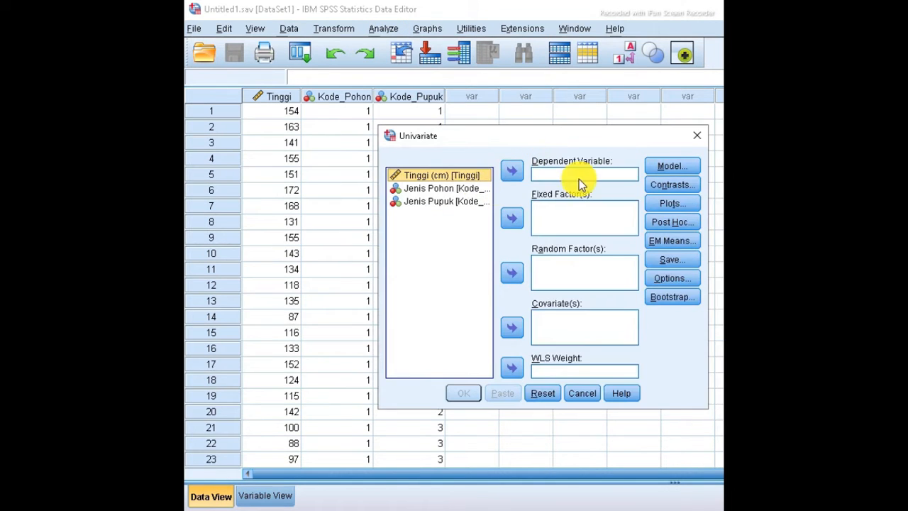
pyautogui.click(509, 172)
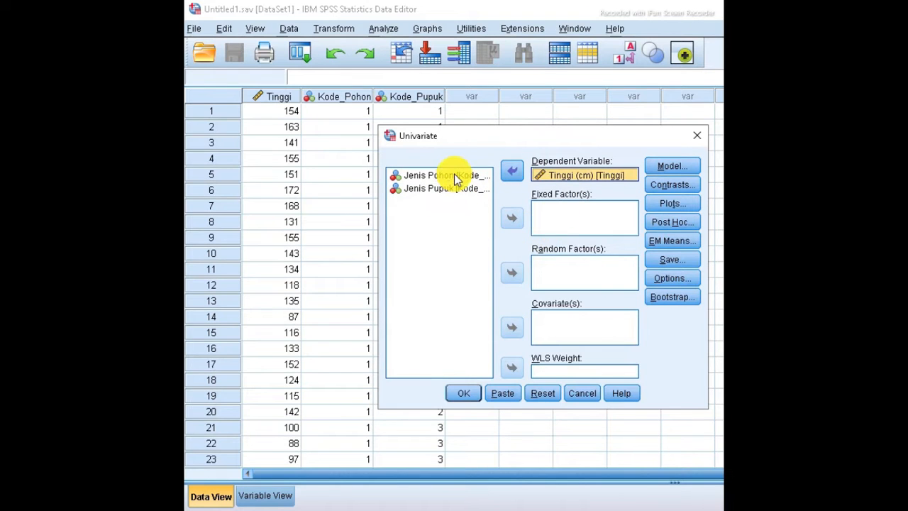
pyautogui.click(454, 175)
pyautogui.click(512, 219)
pyautogui.click(462, 177)
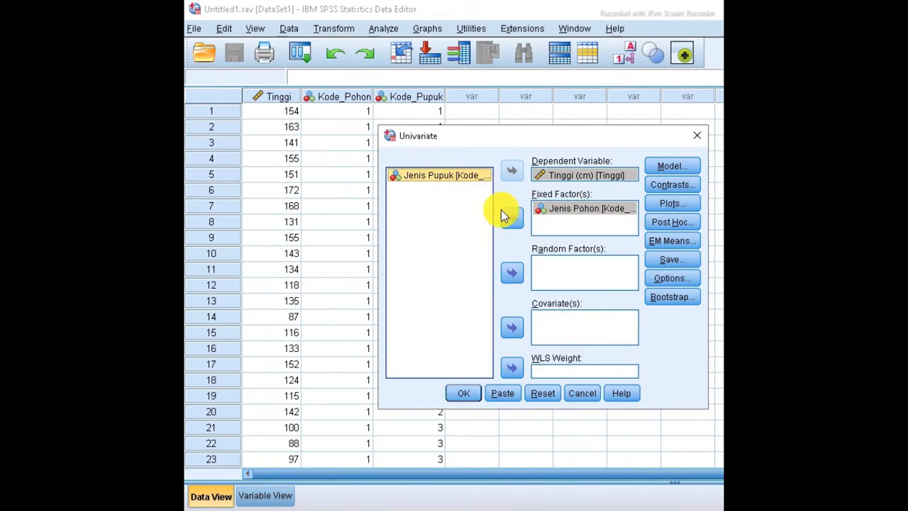
pyautogui.click(512, 219)
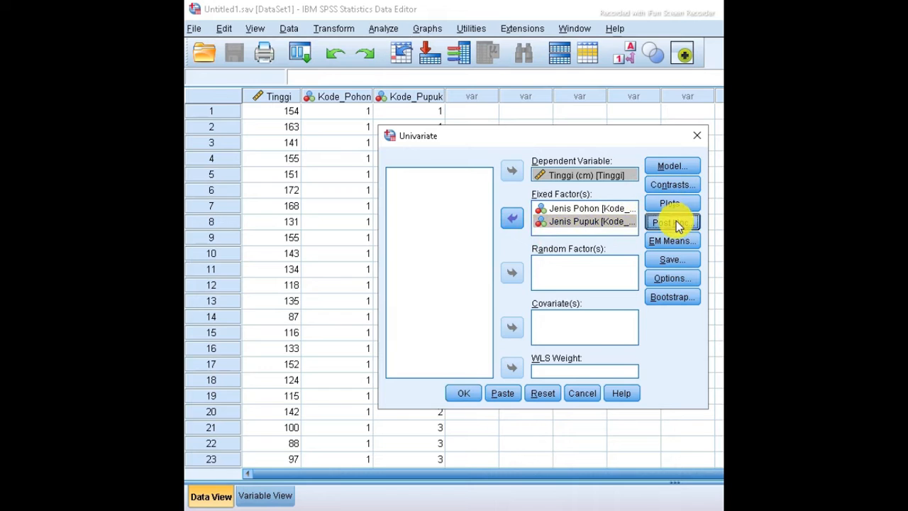
# Step: Request Tukey post hoc tests for both Kode_Pohon and Kode_Pupuk
pyautogui.click(674, 223)
pyautogui.click(677, 184)
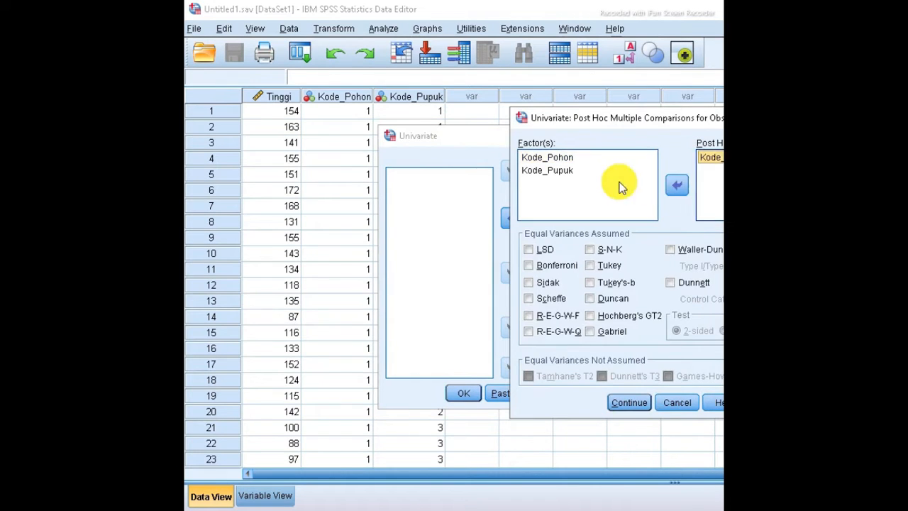
pyautogui.click(586, 174)
pyautogui.click(677, 184)
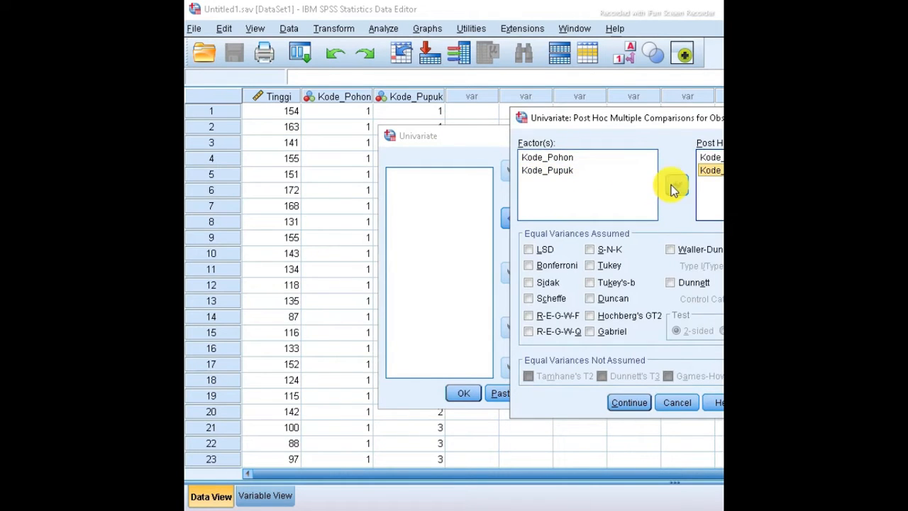
pyautogui.click(591, 267)
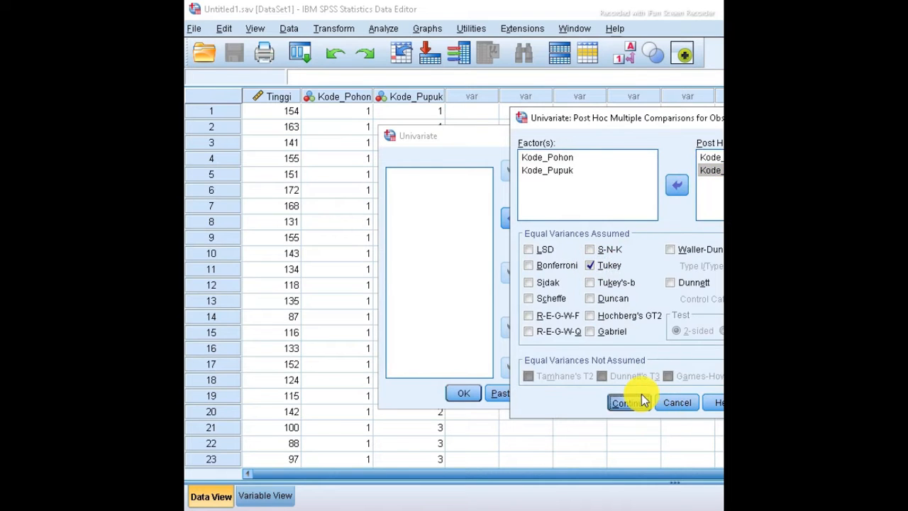
pyautogui.click(639, 402)
# Step: Add estimated marginal means for Kode_Pohon, Kode_Pupuk and Kode_Pohon*Kode_Pupuk, and run the analysis
pyautogui.click(671, 240)
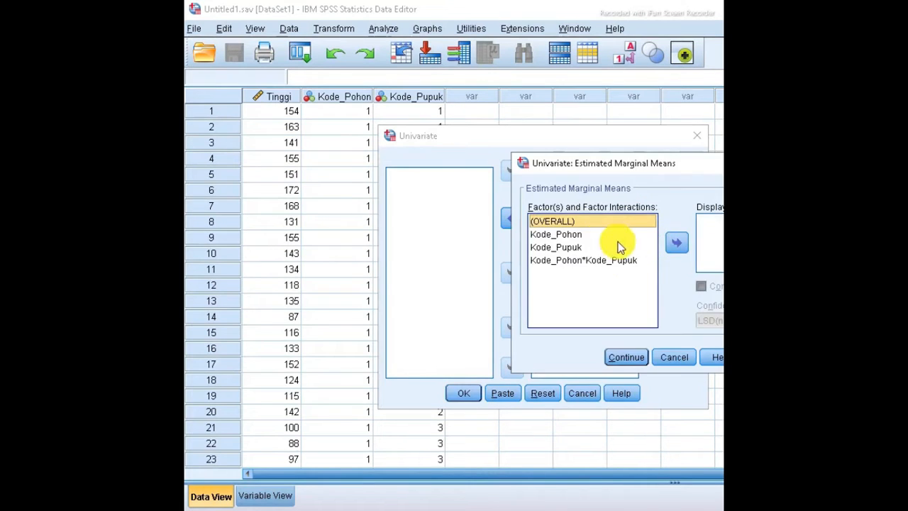
pyautogui.click(547, 234)
pyautogui.click(677, 241)
pyautogui.click(586, 247)
pyautogui.click(677, 242)
pyautogui.click(624, 260)
pyautogui.click(677, 242)
pyautogui.click(632, 357)
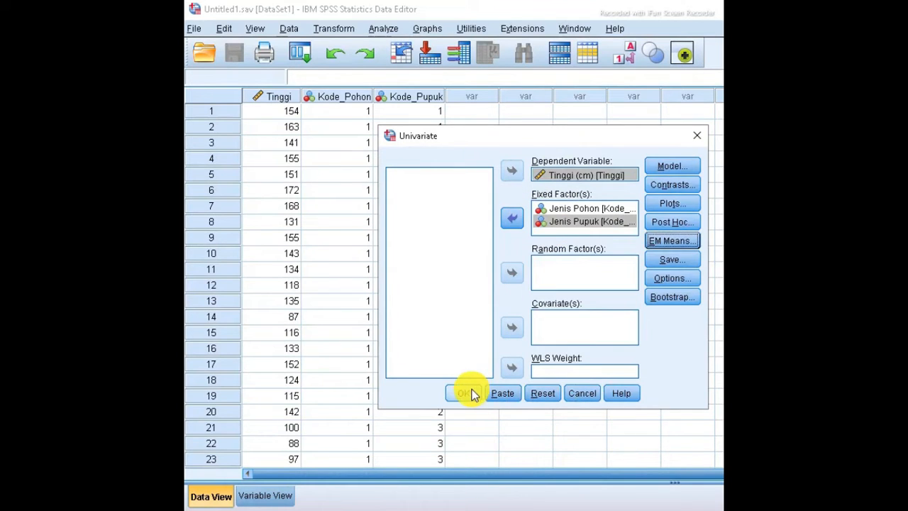
pyautogui.click(470, 392)
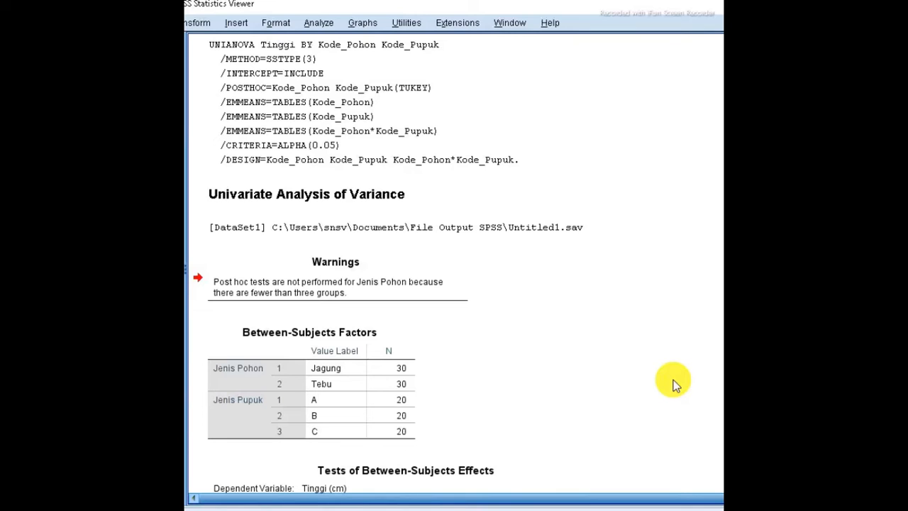
# Step: Examine the univariate output, including the estimated marginal means, the Tukey multiple comparisons for Jenis Pupuk and the homogeneous subsets
pyautogui.scroll(-1, 493, 254)
pyautogui.scroll(1, 494, 254)
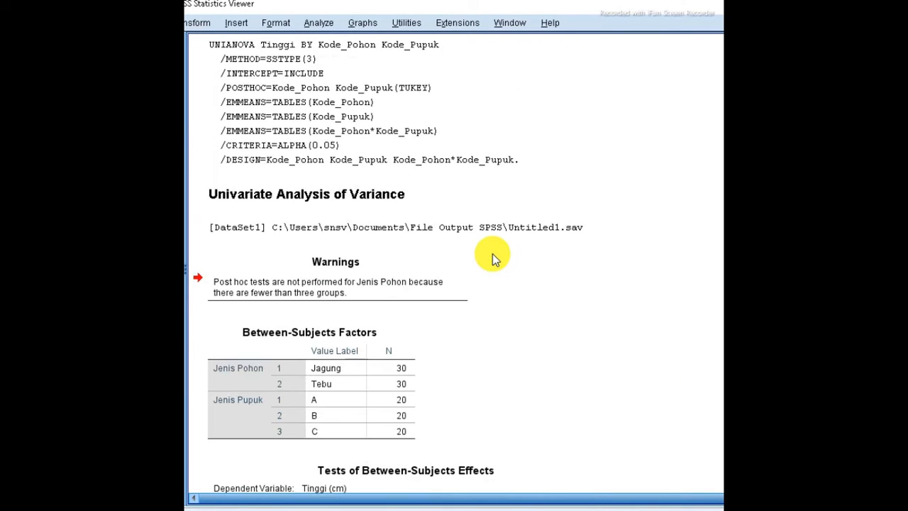
pyautogui.scroll(-15, 492, 255)
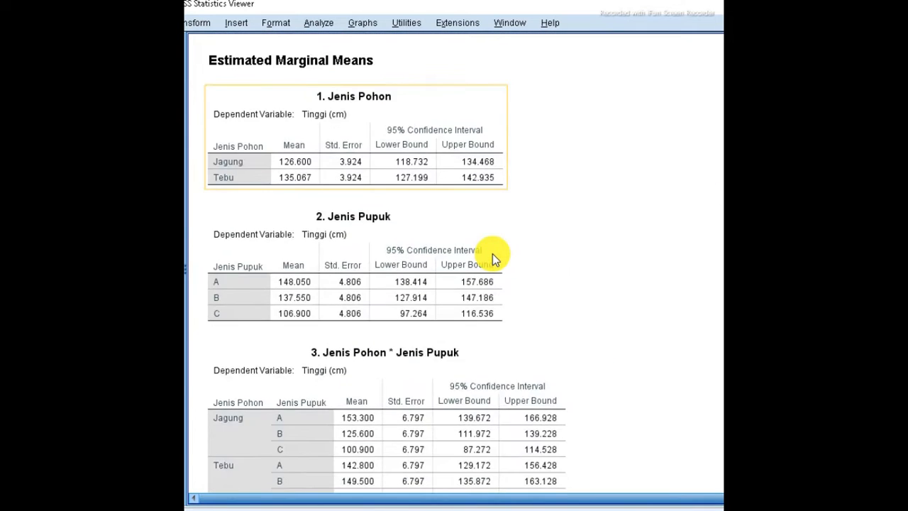
pyautogui.scroll(-5, 493, 253)
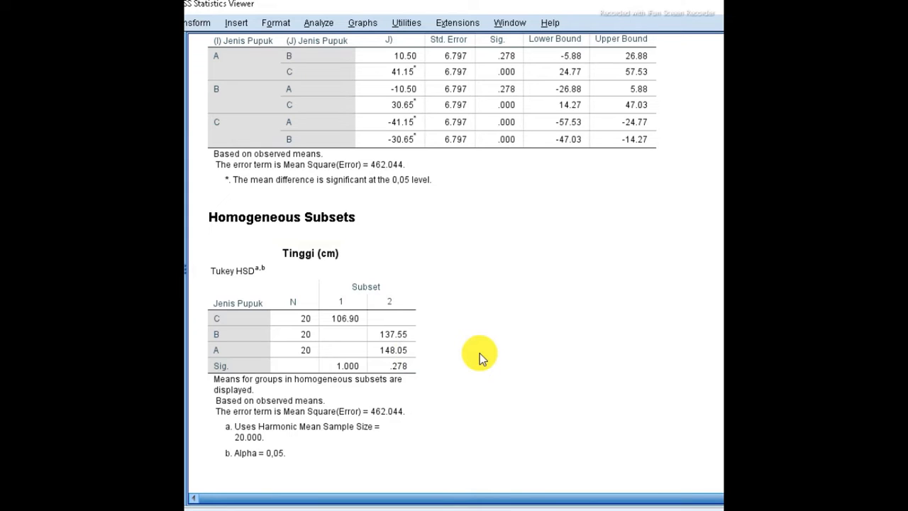
pyautogui.scroll(3, 533, 301)
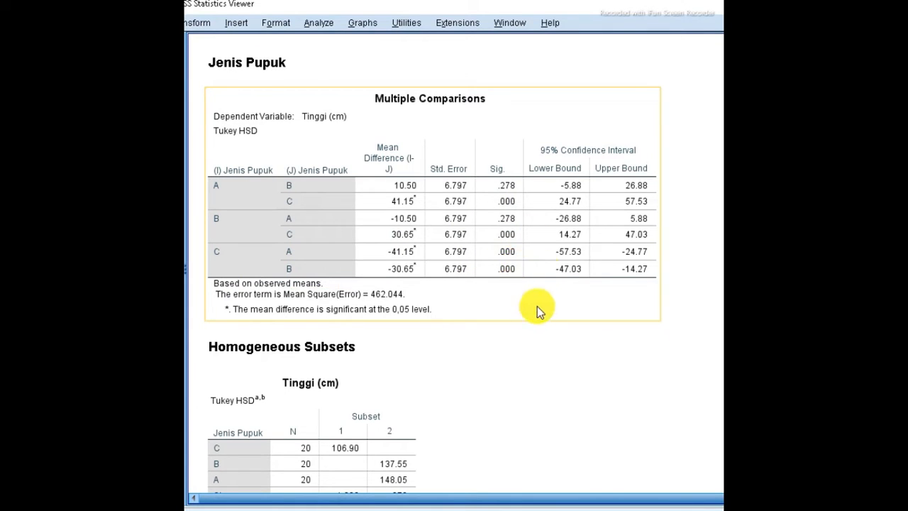
pyautogui.click(529, 329)
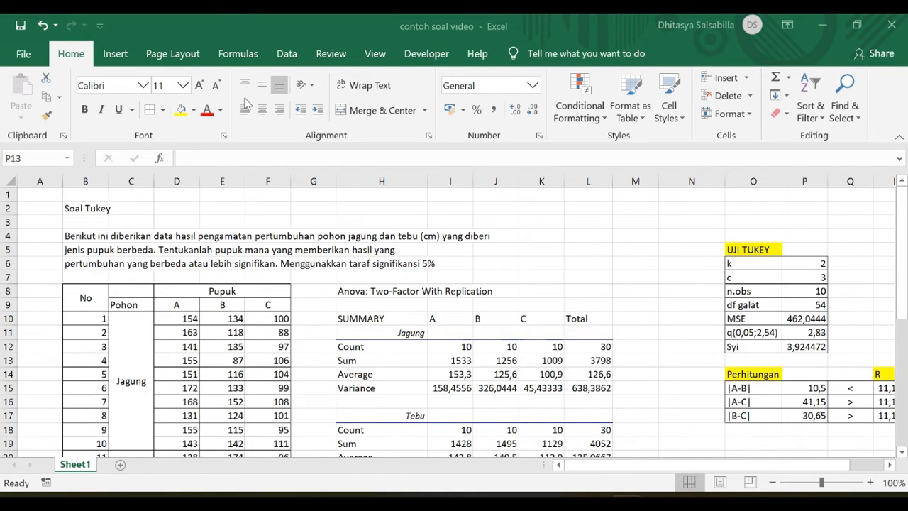
# Step: In the Excel workbook, set up an Anova: Two-Factor With Replication on range C9:F29 with 10 rows per sample
pyautogui.click(288, 61)
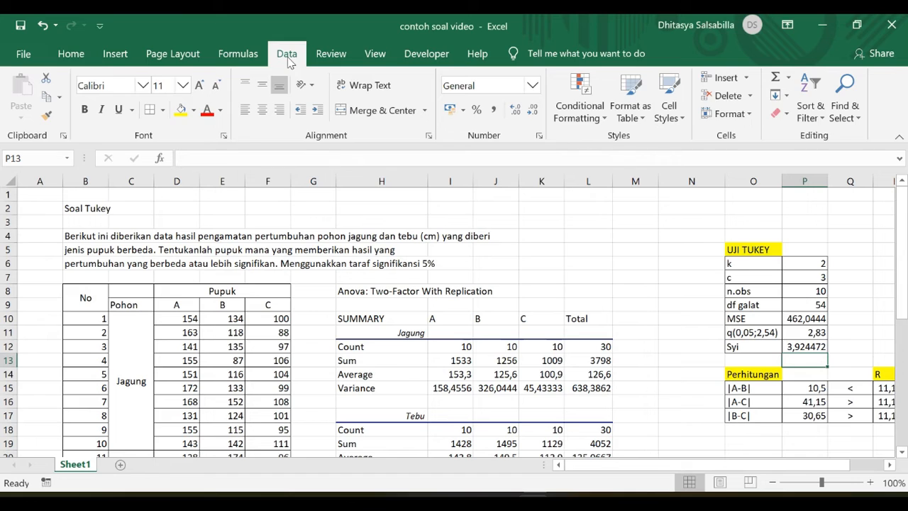
pyautogui.click(826, 79)
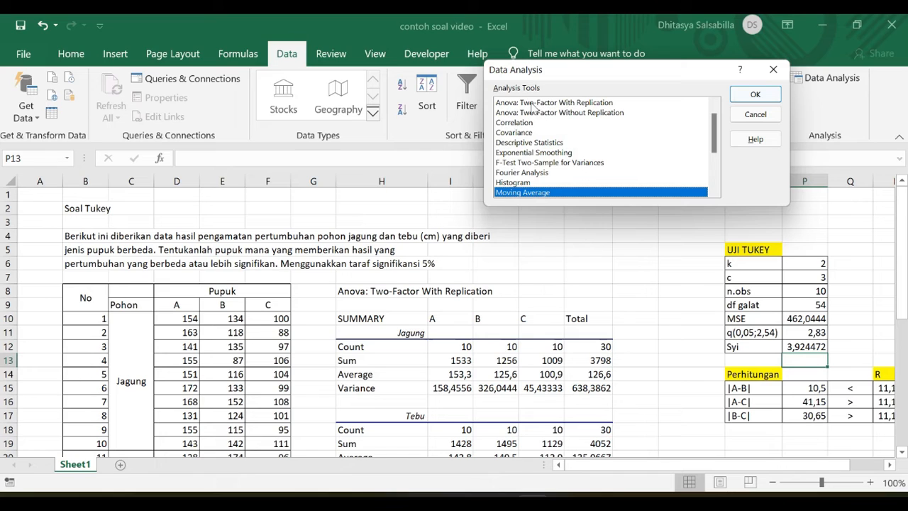
pyautogui.click(533, 103)
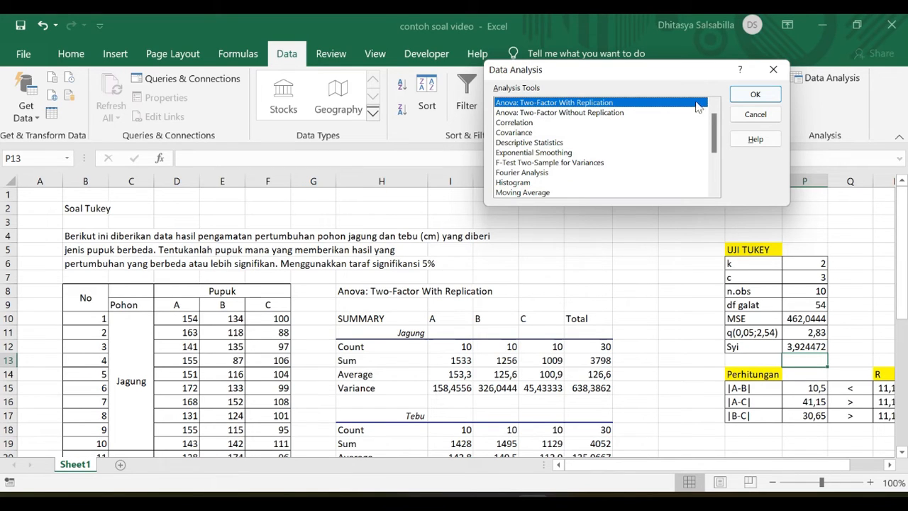
pyautogui.click(756, 94)
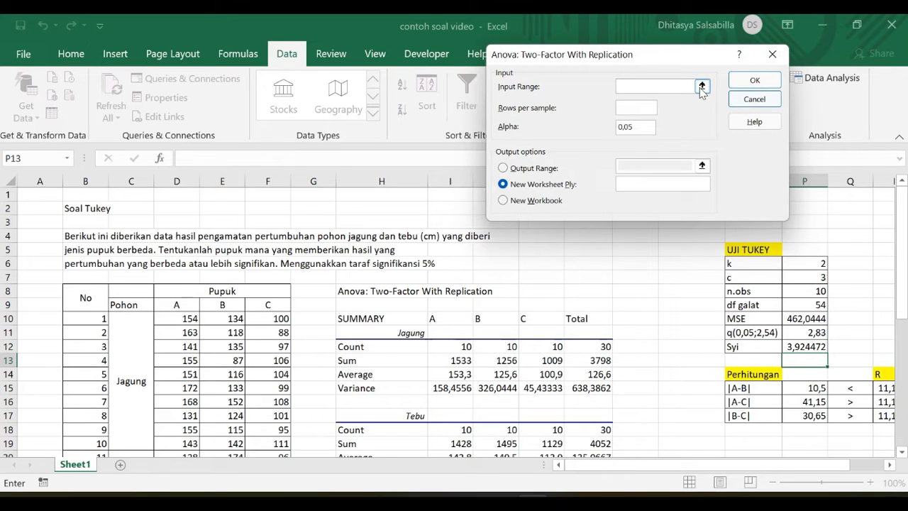
pyautogui.click(702, 87)
pyautogui.moveTo(118, 304); pyautogui.dragTo(273, 420)
pyautogui.click(781, 72)
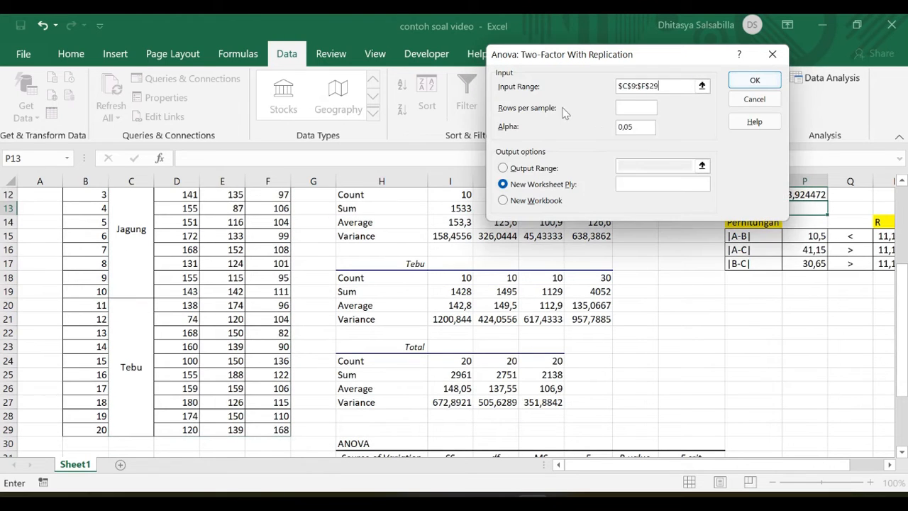
pyautogui.click(643, 106)
pyautogui.write('10')
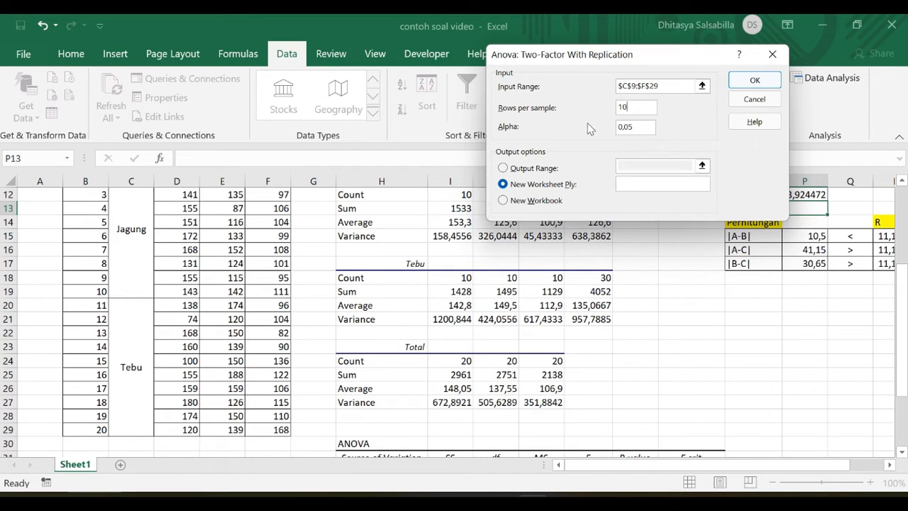
# Step: Direct the ANOVA output to cell H8 of the same sheet and run it, replacing the existing results
pyautogui.click(504, 168)
pyautogui.click(698, 162)
pyautogui.scroll(4, 454, 319)
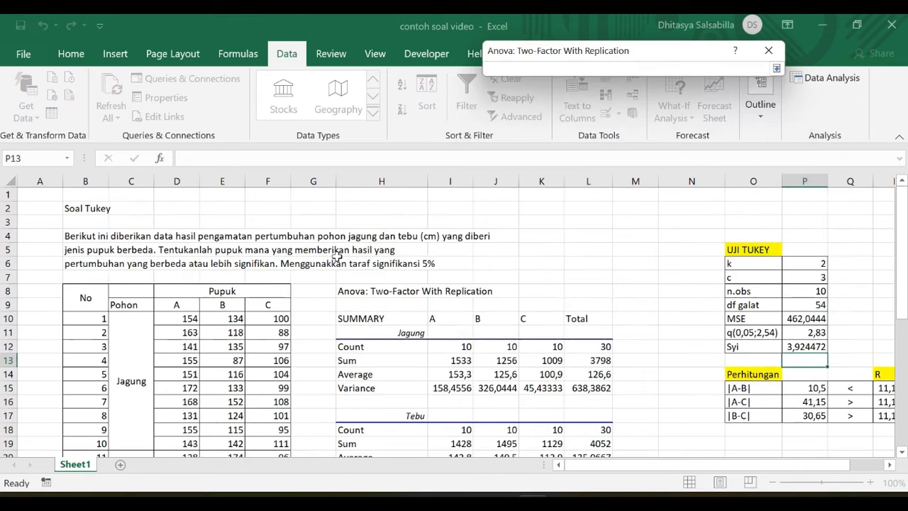
pyautogui.click(382, 291)
pyautogui.click(776, 68)
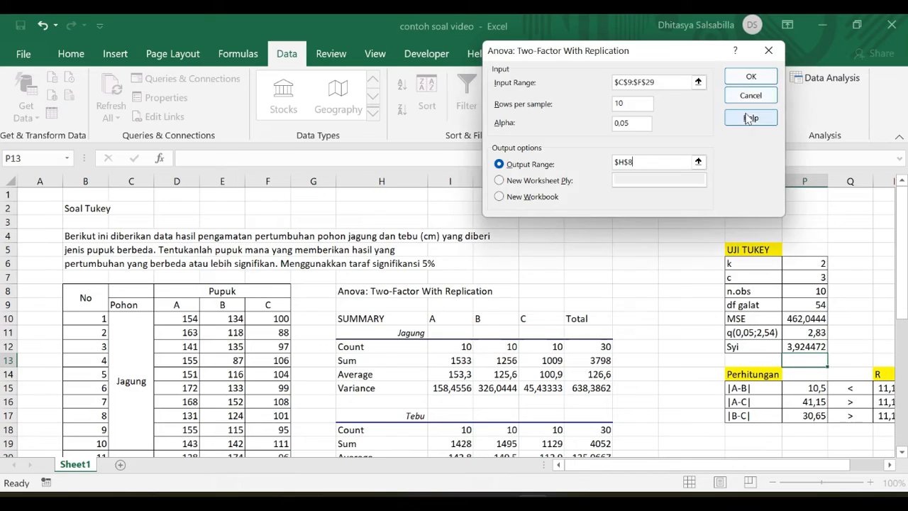
pyautogui.click(751, 76)
pyautogui.click(404, 299)
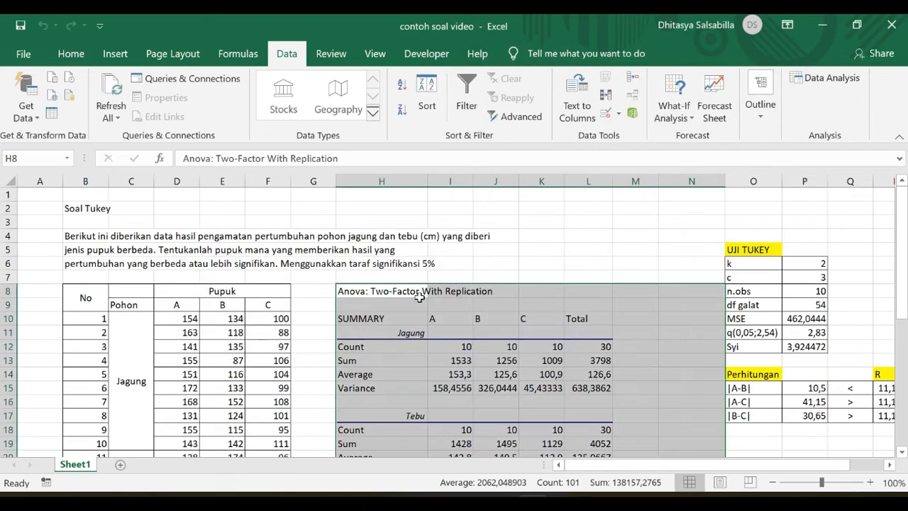
# Step: Examine the ANOVA table, focusing on the F value of the Interaction row
pyautogui.scroll(-3, 419, 297)
pyautogui.scroll(-4, 420, 296)
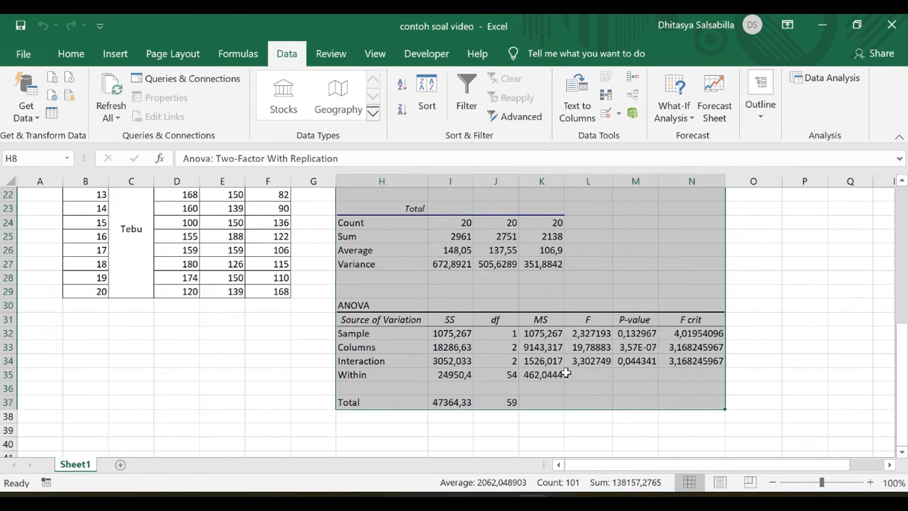
pyautogui.click(588, 361)
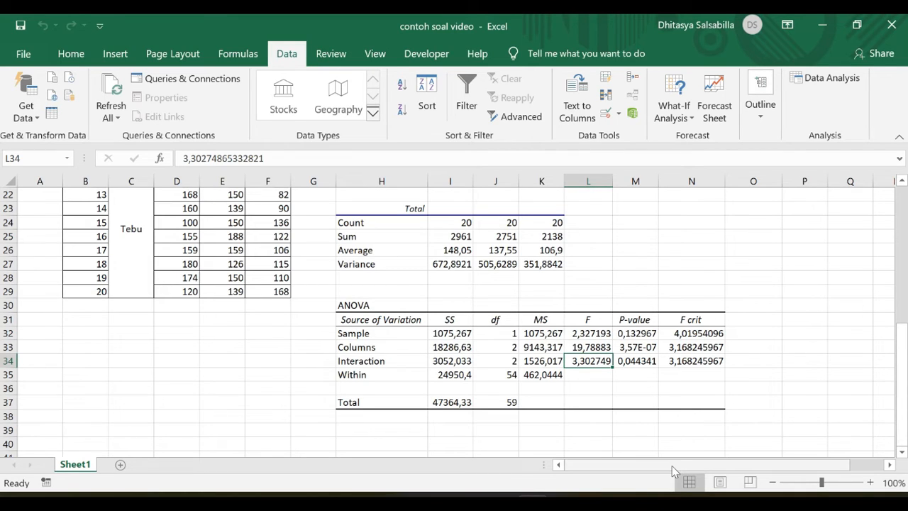
# Step: Examine the UJI TUKEY inputs k, c, n.obs, df galat and MSE, checking the last two against the Within row of the ANOVA table
pyautogui.moveTo(675, 472); pyautogui.dragTo(720, 446)
pyautogui.scroll(7, 708, 411)
pyautogui.click(683, 250)
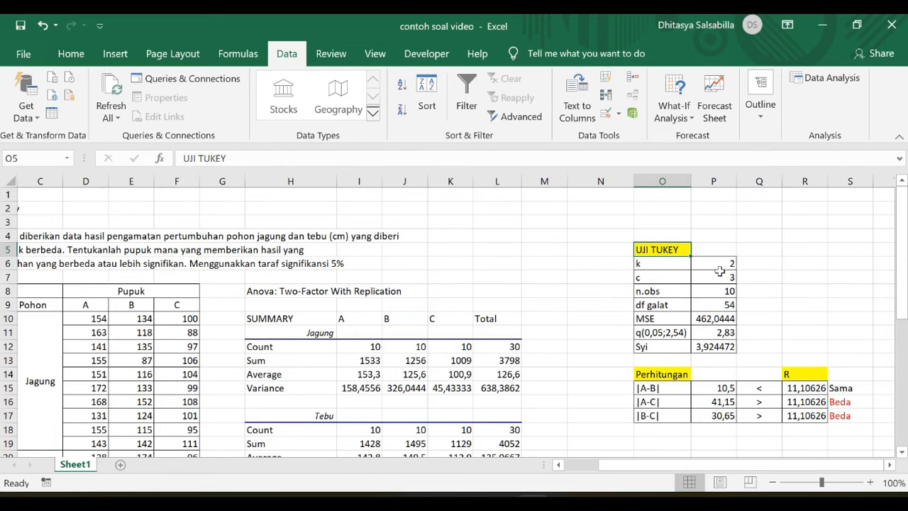
pyautogui.click(718, 263)
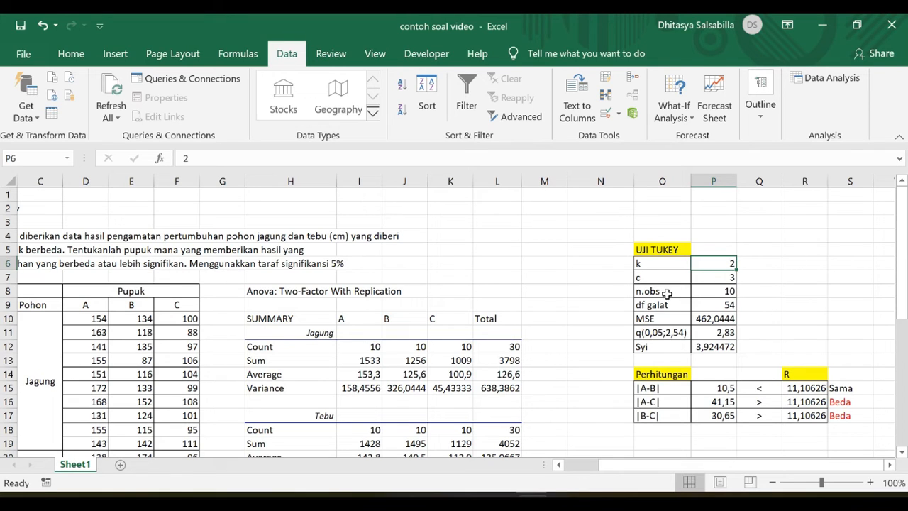
pyautogui.click(715, 278)
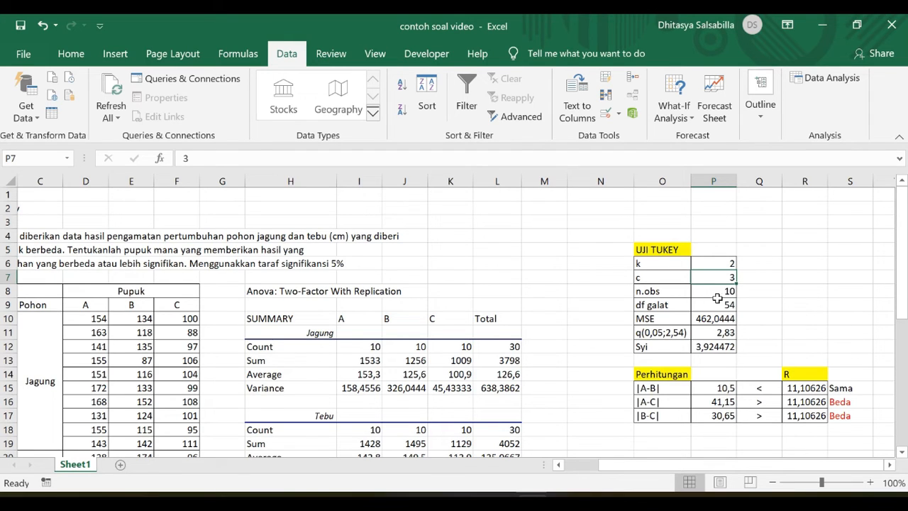
pyautogui.click(717, 291)
pyautogui.moveTo(641, 306); pyautogui.dragTo(731, 321)
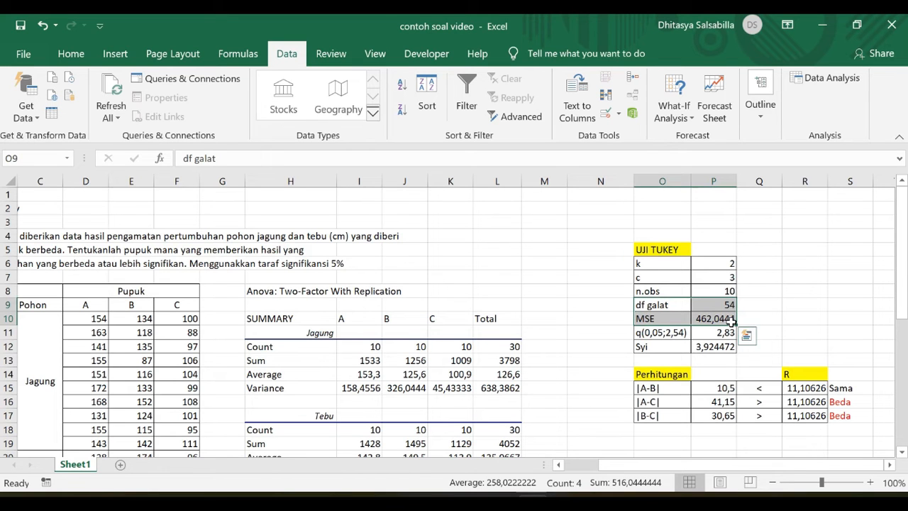
pyautogui.scroll(-7, 731, 321)
pyautogui.moveTo(401, 375); pyautogui.dragTo(455, 376)
pyautogui.scroll(6, 632, 330)
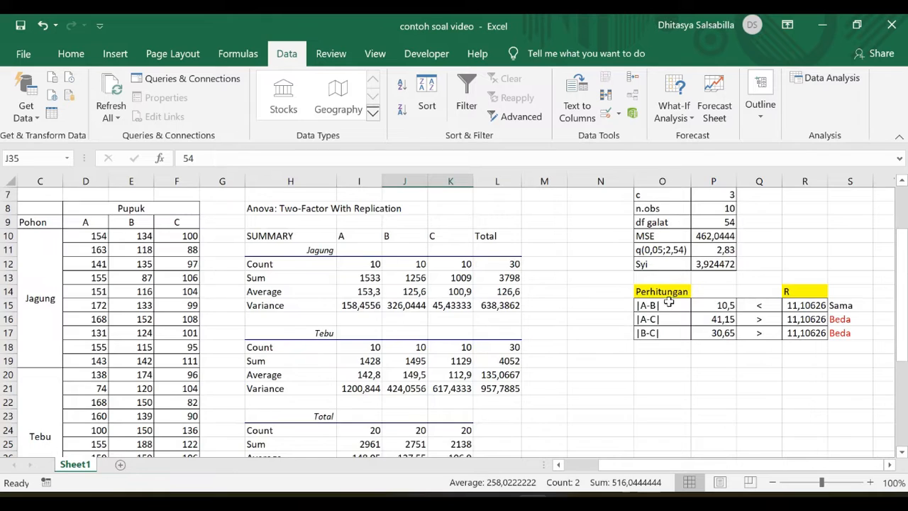
# Step: Check the q(0,05;2,54) value and the formula behind Syi in the UJI TUKEY table
pyautogui.click(677, 297)
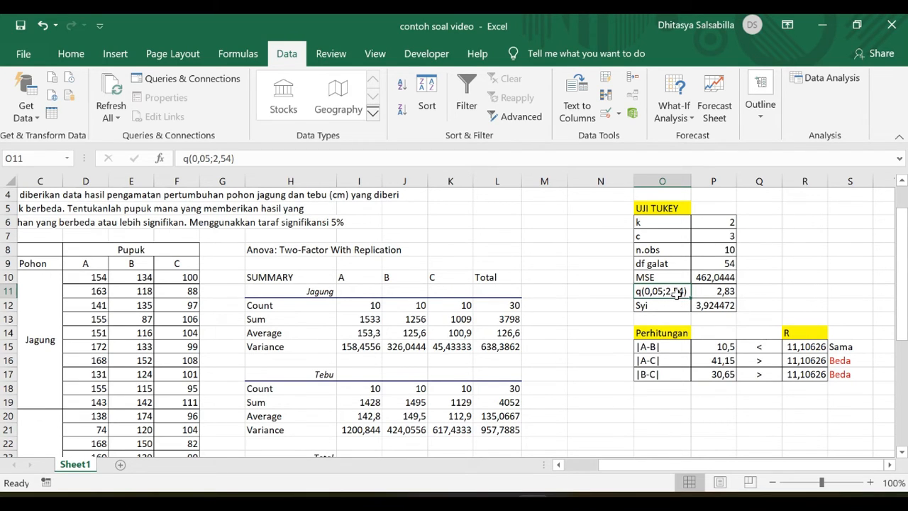
pyautogui.click(732, 294)
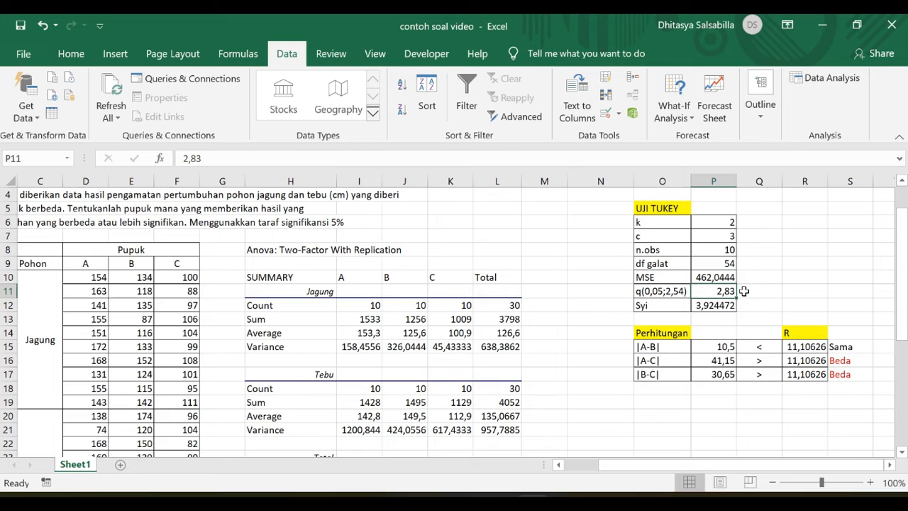
pyautogui.click(675, 303)
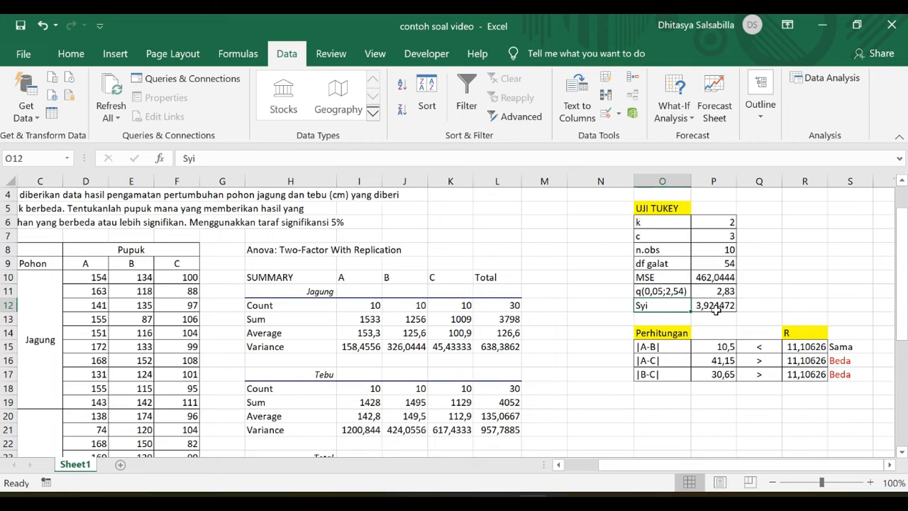
pyautogui.click(727, 307)
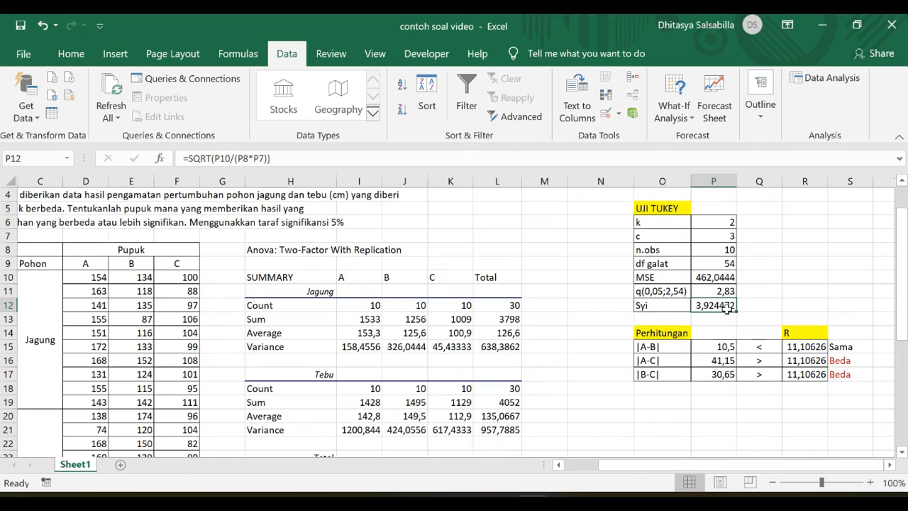
# Step: Review the Perhitungan formulas for |A-B|, |A-C| and |B-C|, and the formula for the critical value R
pyautogui.click(685, 338)
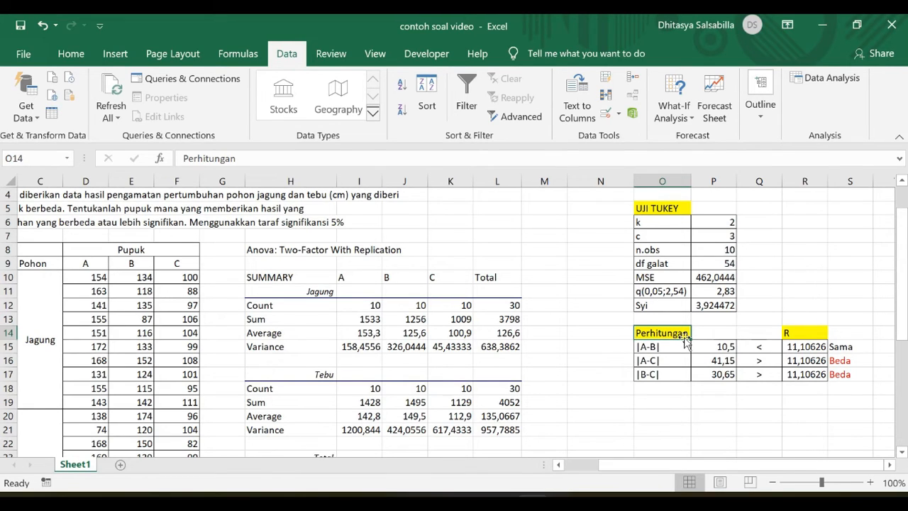
pyautogui.click(681, 347)
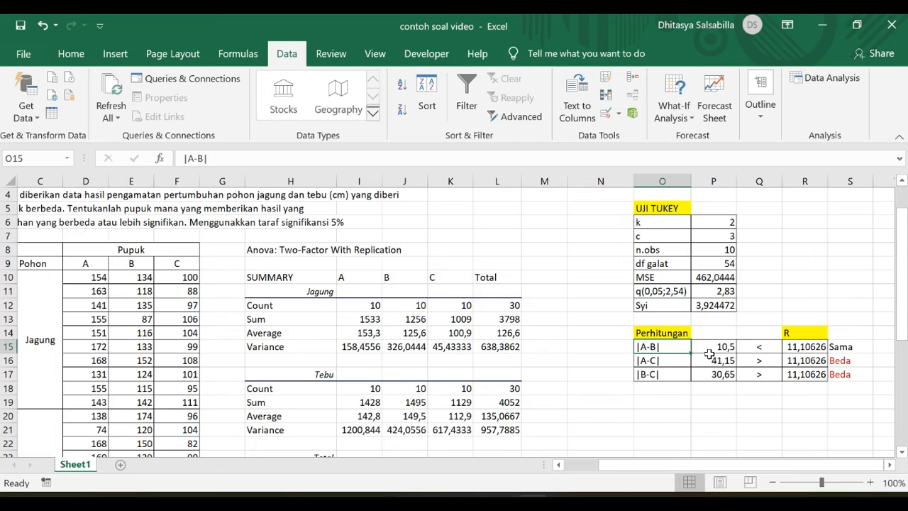
pyautogui.click(718, 346)
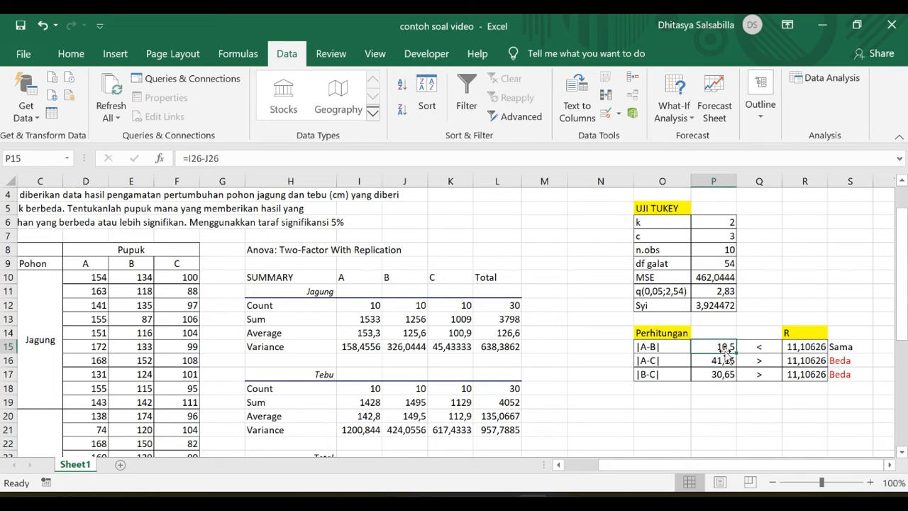
pyautogui.click(653, 361)
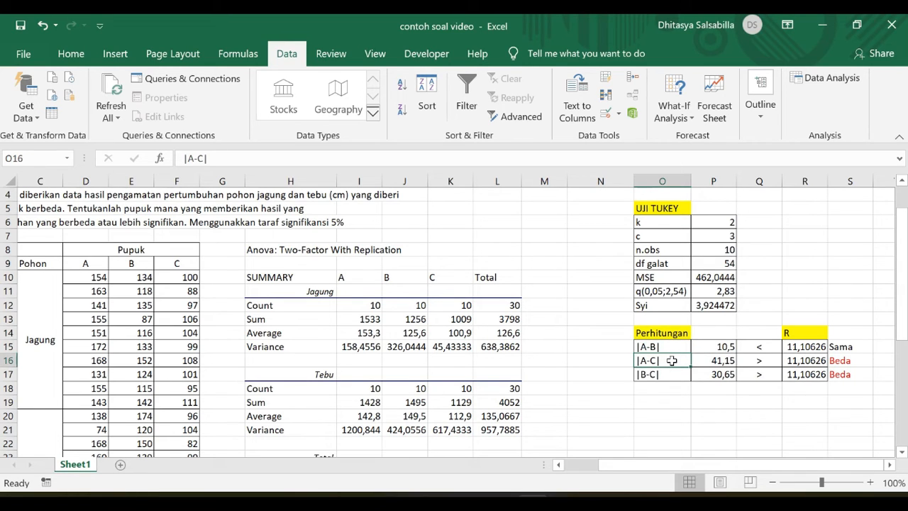
pyautogui.click(715, 362)
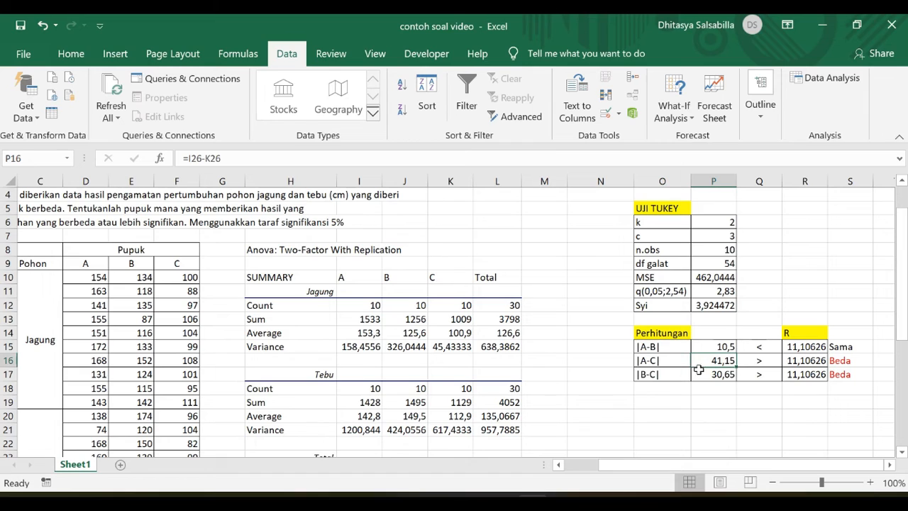
pyautogui.click(656, 375)
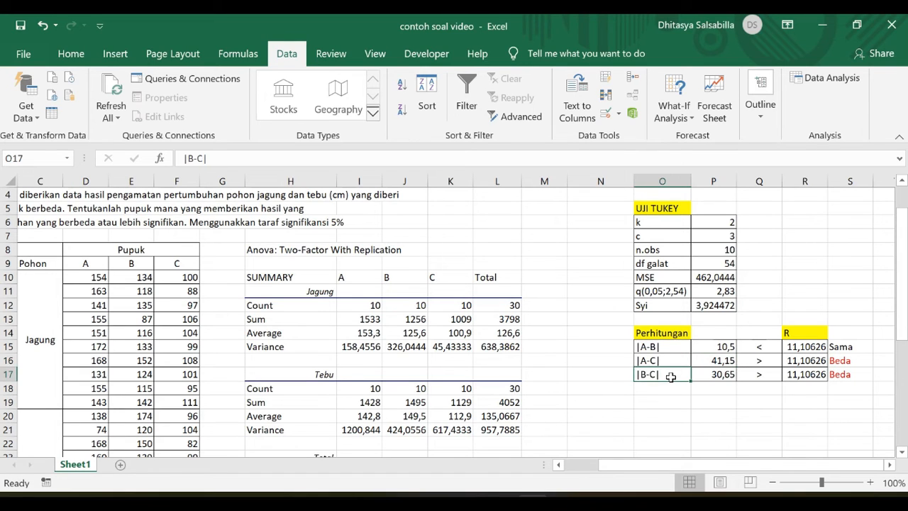
pyautogui.click(733, 379)
pyautogui.moveTo(812, 335); pyautogui.dragTo(807, 375)
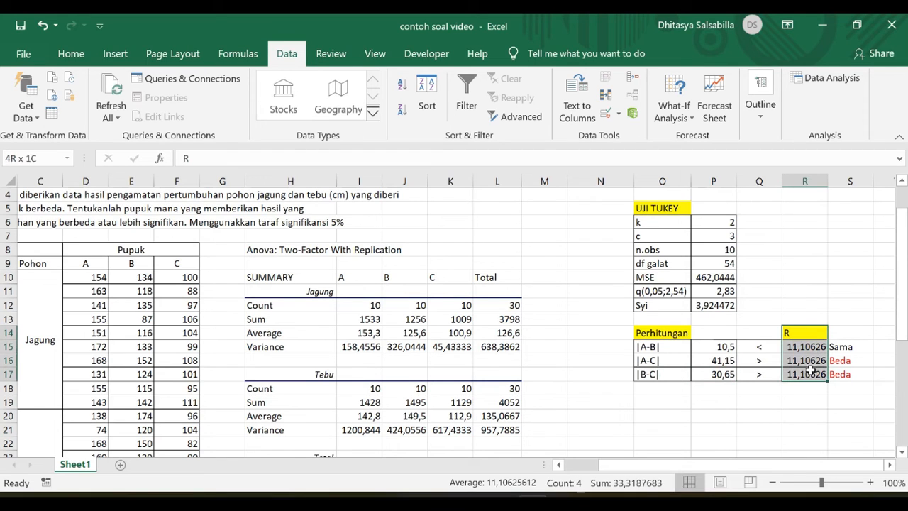
pyautogui.click(809, 347)
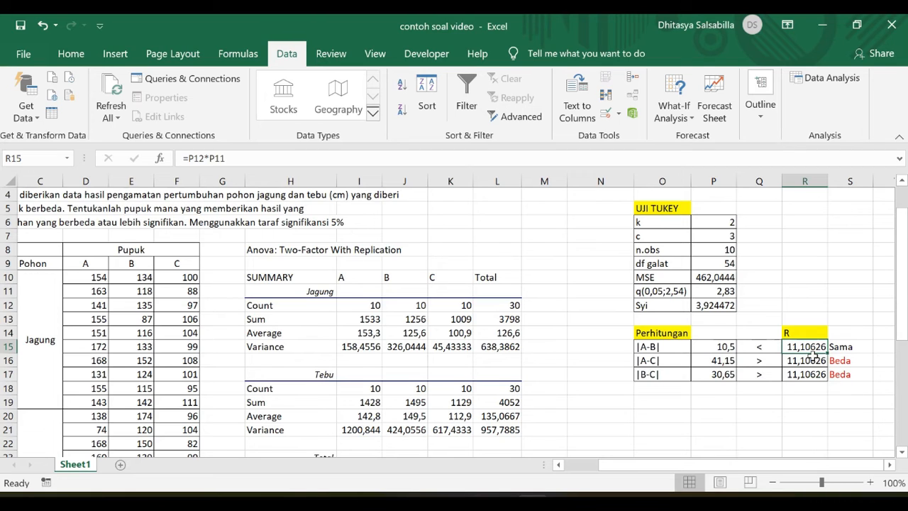
# Step: Compare the |A-B| difference with its R value and check the IF formula giving its verdict in S15
pyautogui.click(676, 348)
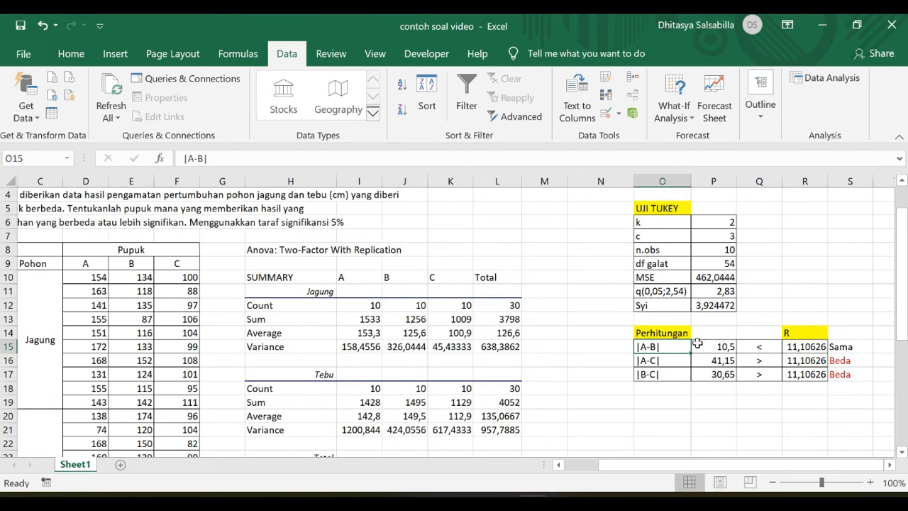
pyautogui.click(800, 347)
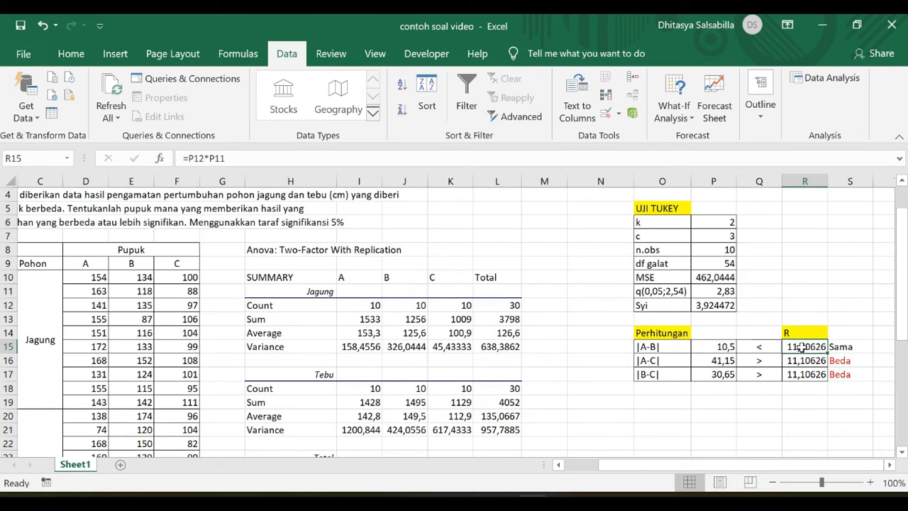
pyautogui.click(734, 348)
pyautogui.click(748, 347)
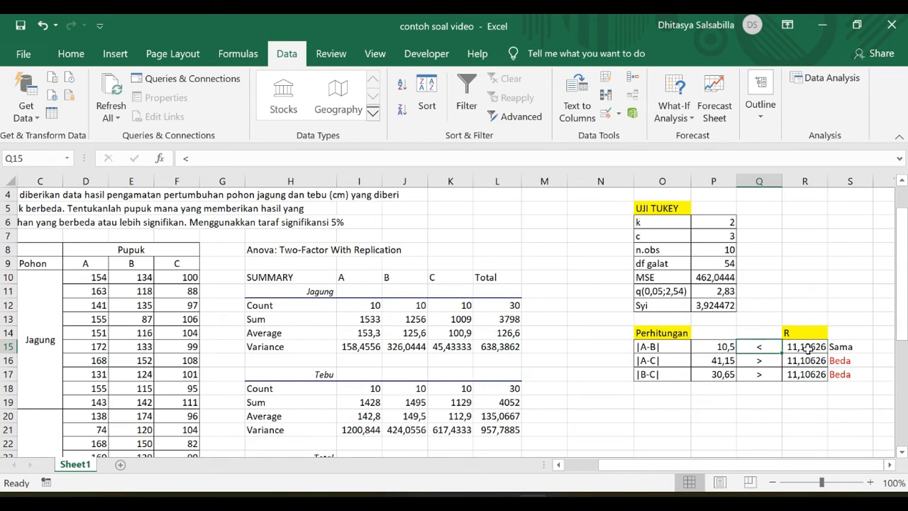
pyautogui.click(802, 347)
pyautogui.click(846, 348)
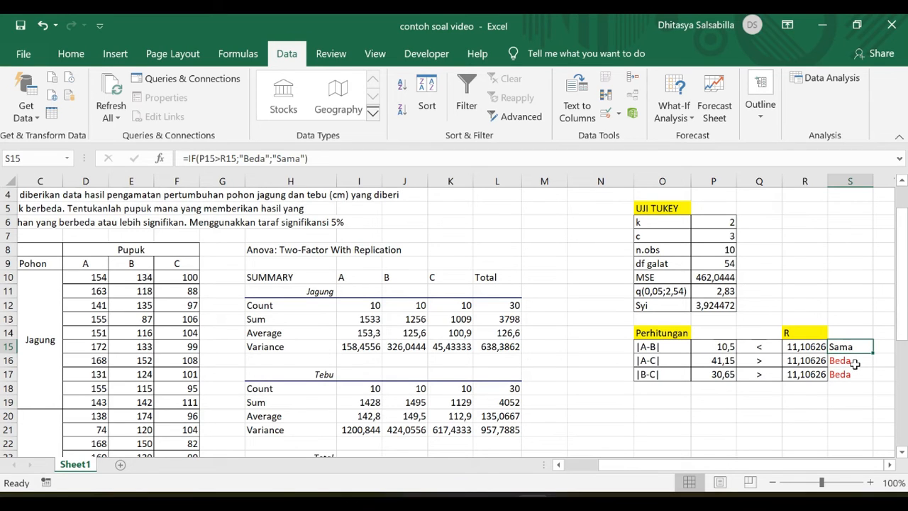
# Step: Compare the |A-C| and |B-C| differences with R and check their verdicts in column S
pyautogui.click(726, 361)
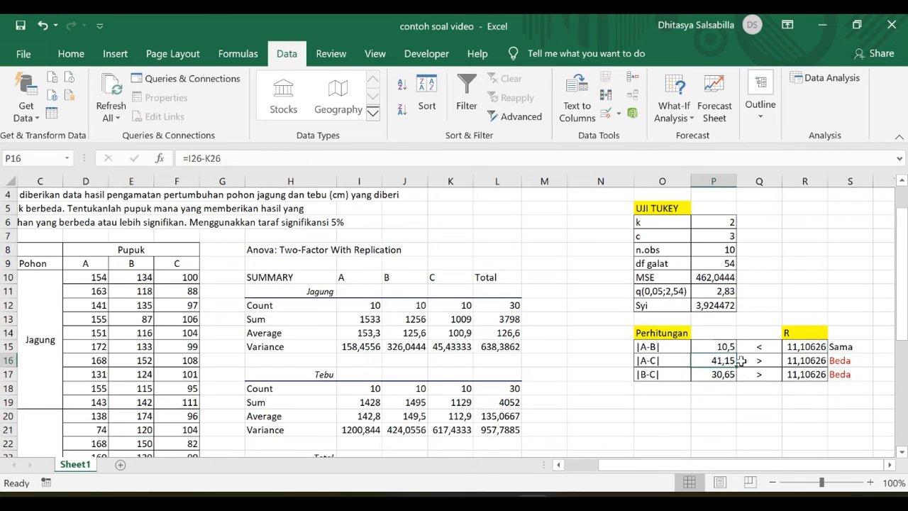
pyautogui.click(758, 361)
pyautogui.click(809, 362)
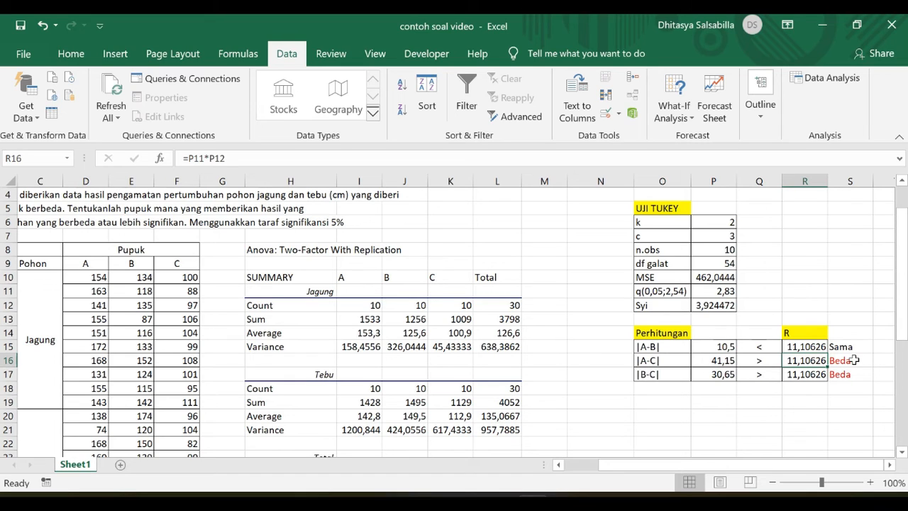
pyautogui.click(855, 361)
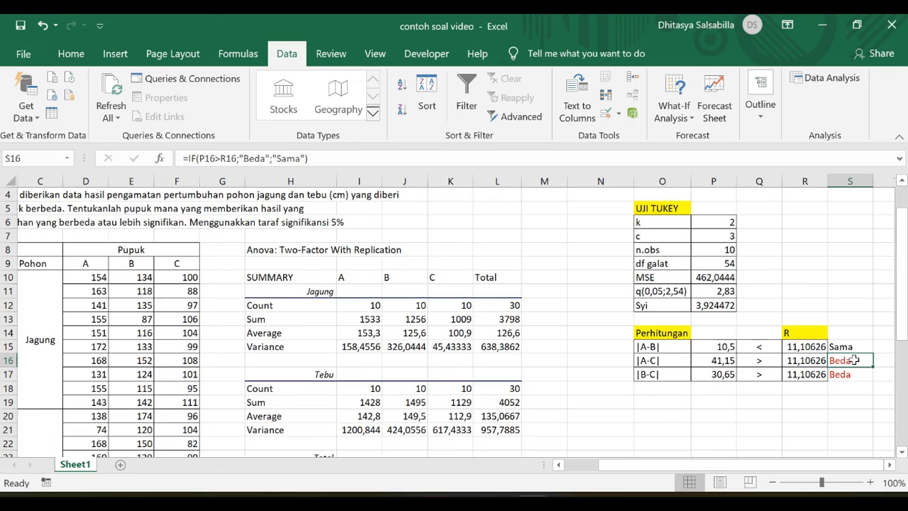
pyautogui.moveTo(660, 360); pyautogui.dragTo(852, 374)
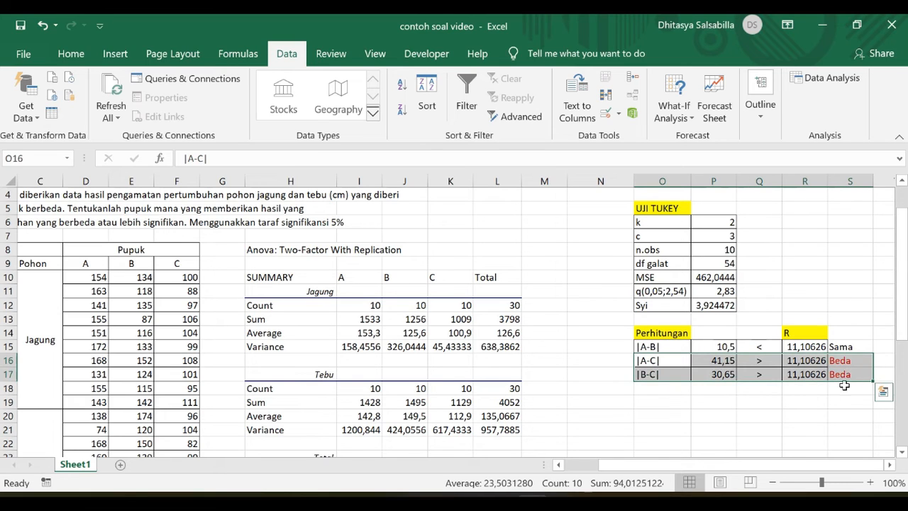
pyautogui.click(848, 389)
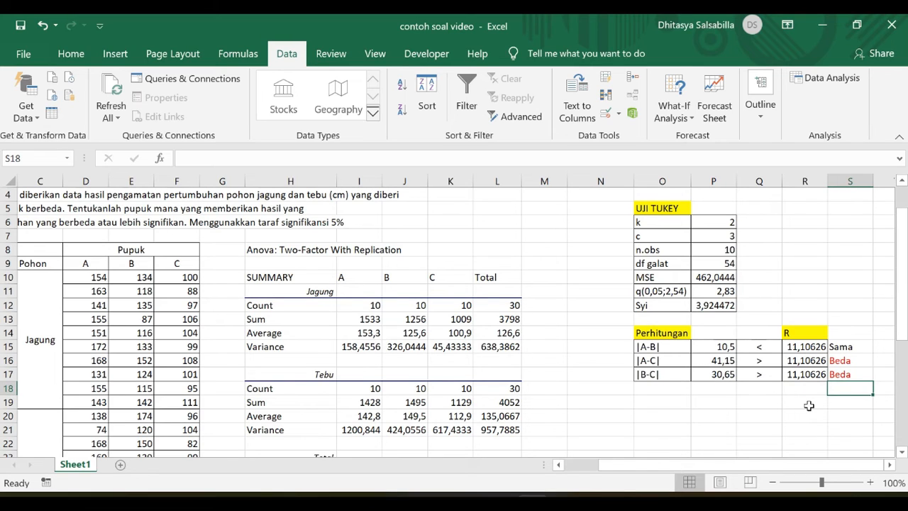
pyautogui.click(805, 362)
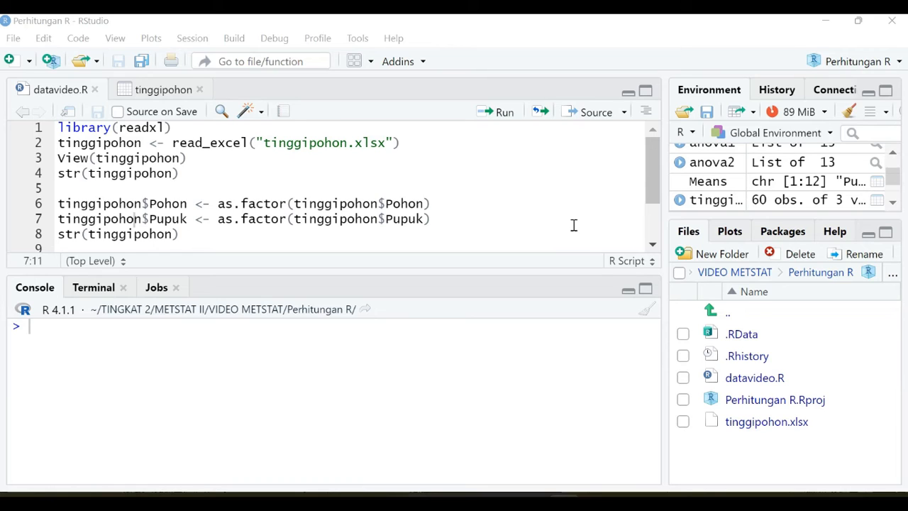
# Step: In RStudio, run the datavideo.R lines that load readxl, read tinggipohon.xlsx into tinggipohon and view it, and look through the data
pyautogui.click(204, 126)
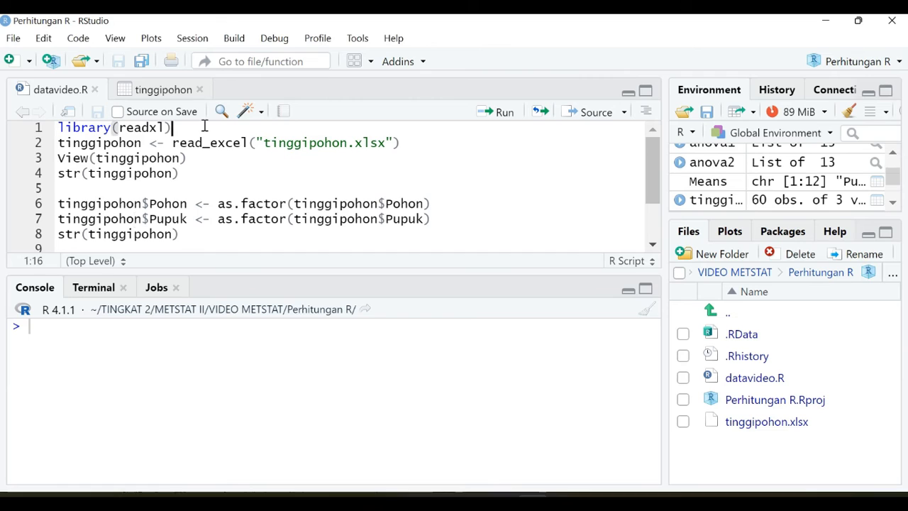
pyautogui.hotkey('ctrl', 'Return')
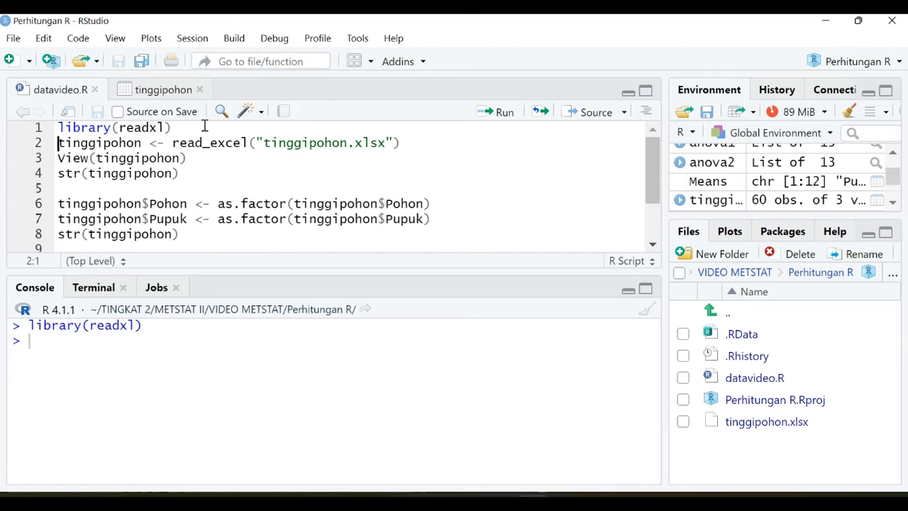
pyautogui.hotkey('ctrl', 'Return')
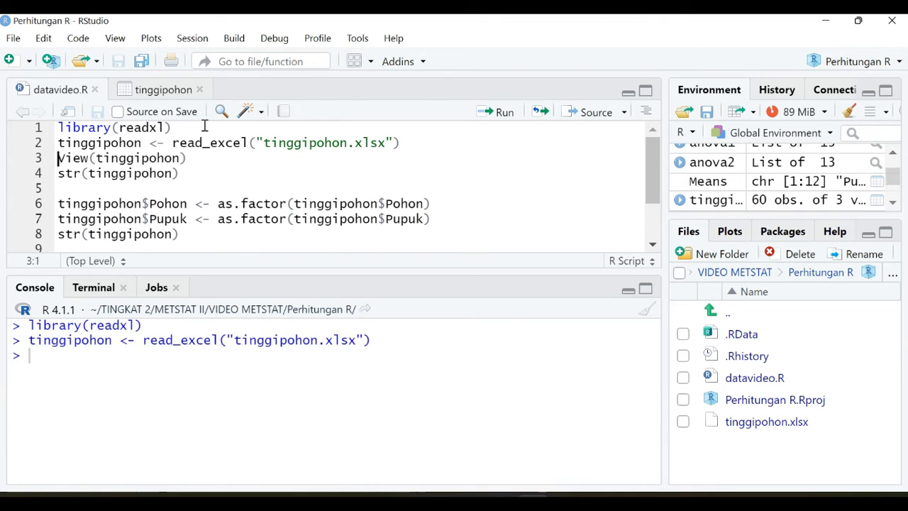
pyautogui.hotkey('ctrl', 'Return')
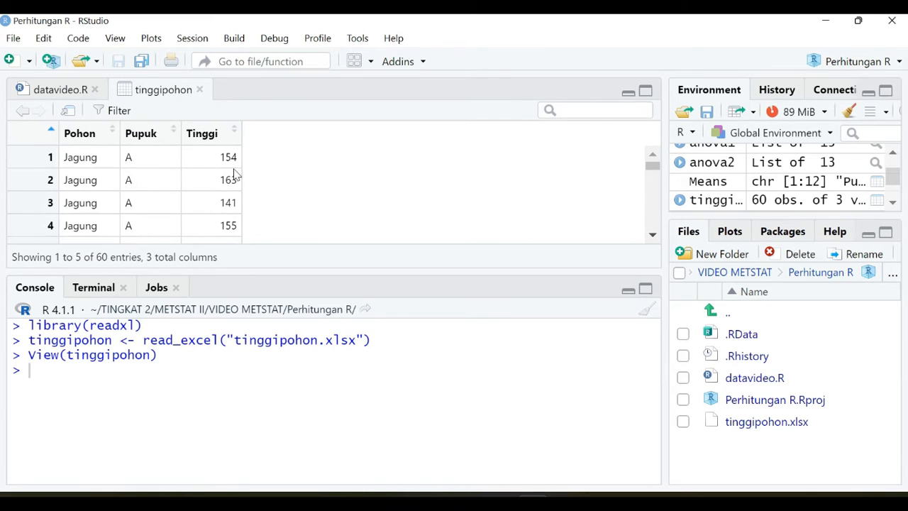
pyautogui.scroll(-7, 231, 175)
pyautogui.scroll(8, 231, 175)
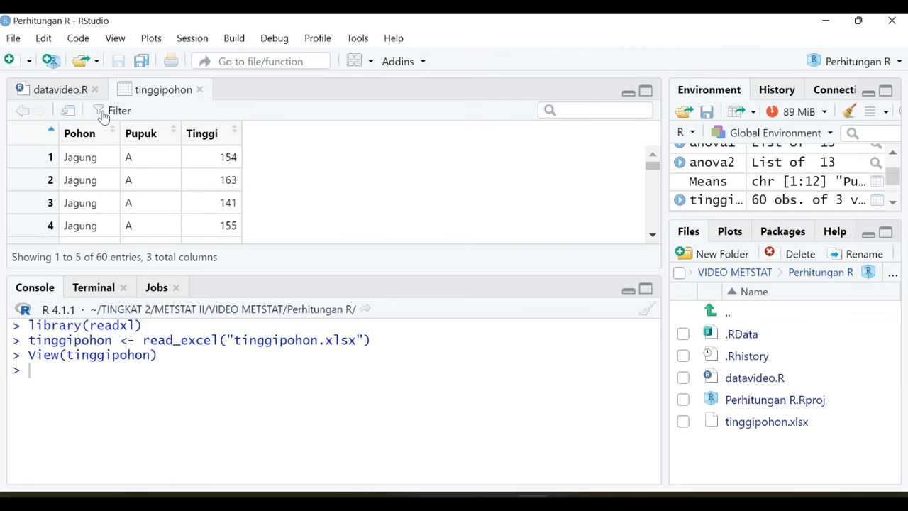
# Step: From the datavideo.R script, display the structure of tinggipohon and convert its Pohon column to a factor
pyautogui.click(73, 90)
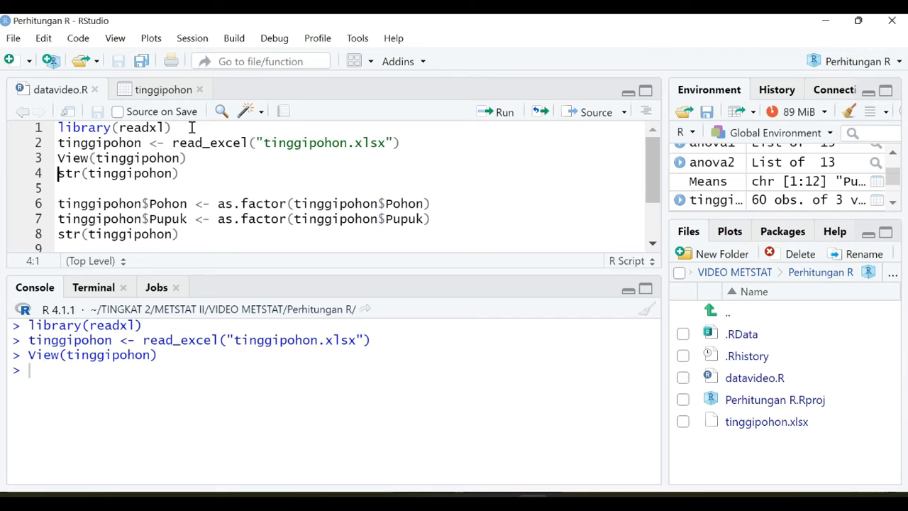
pyautogui.hotkey('ctrl', 'Return')
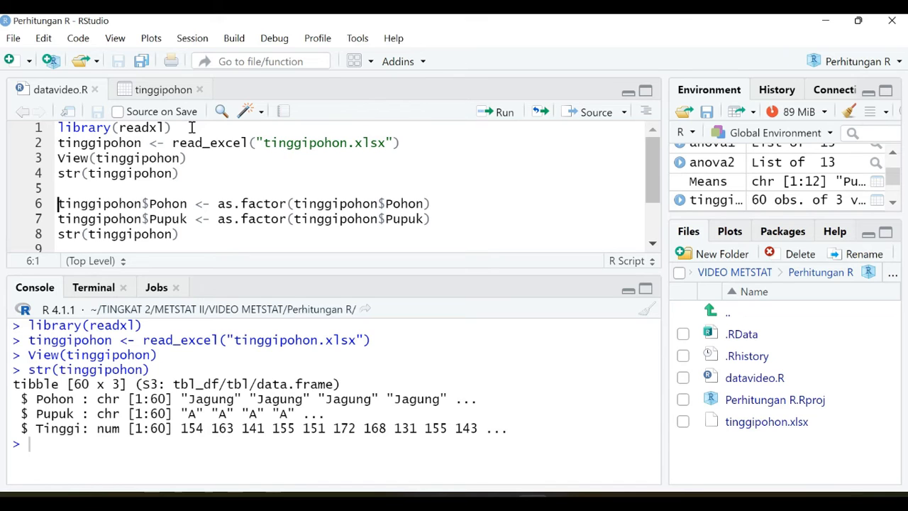
pyautogui.hotkey('ctrl', 'Return')
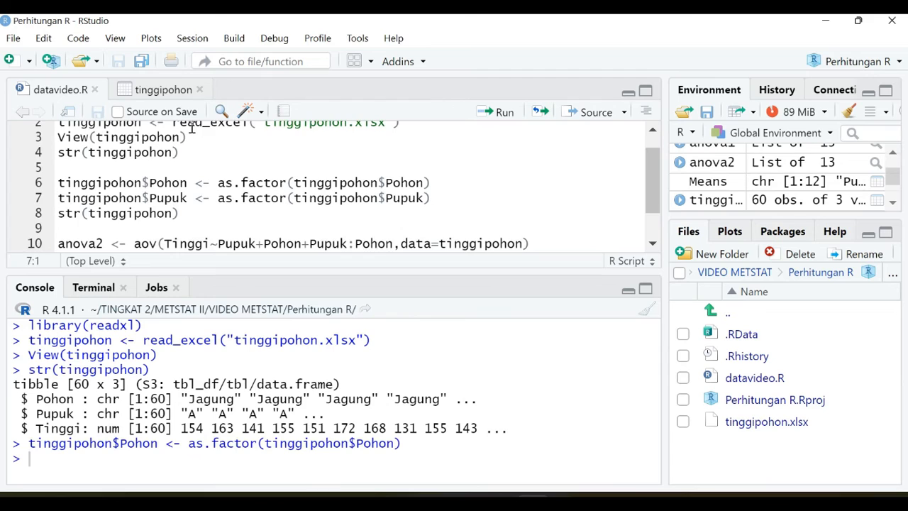
# Step: Run the datavideo.R lines that convert the Pupuk column of tinggipohon to a factor and display the data's structure again
pyautogui.hotkey('ctrl', 'Return')
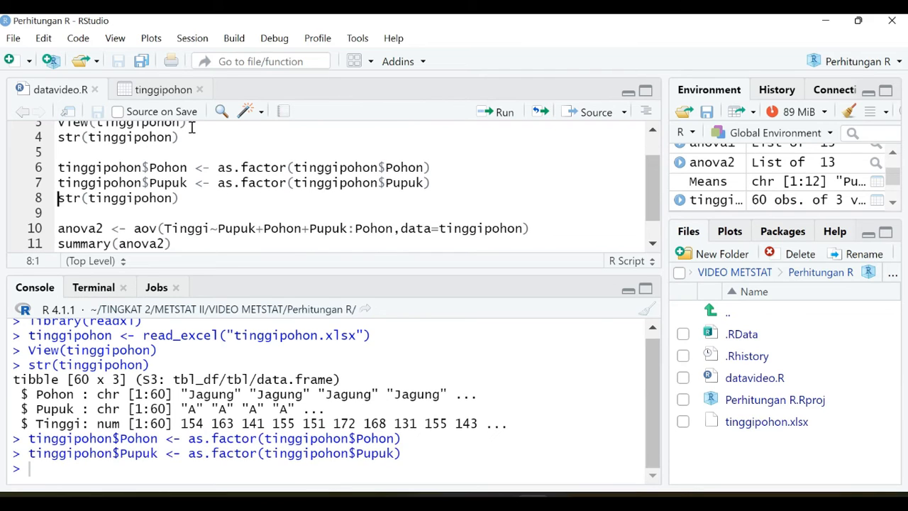
pyautogui.hotkey('ctrl', 'Return')
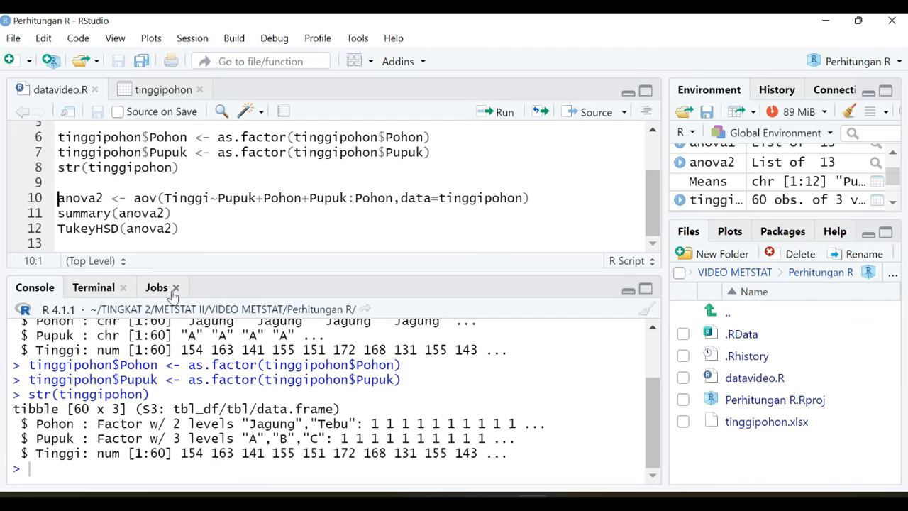
# Step: Fit anova2 as Tinggi~Pupuk+Pohon+Pupuk:Pohon on tinggipohon using the script lines, and output its summary and TukeyHSD comparisons
pyautogui.hotkey('ctrl', 'Return')
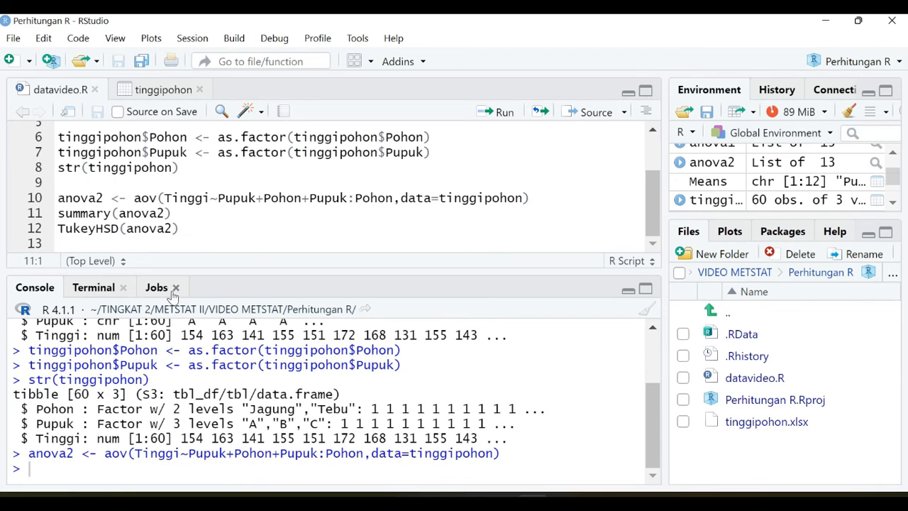
pyautogui.hotkey('ctrl', 'Return')
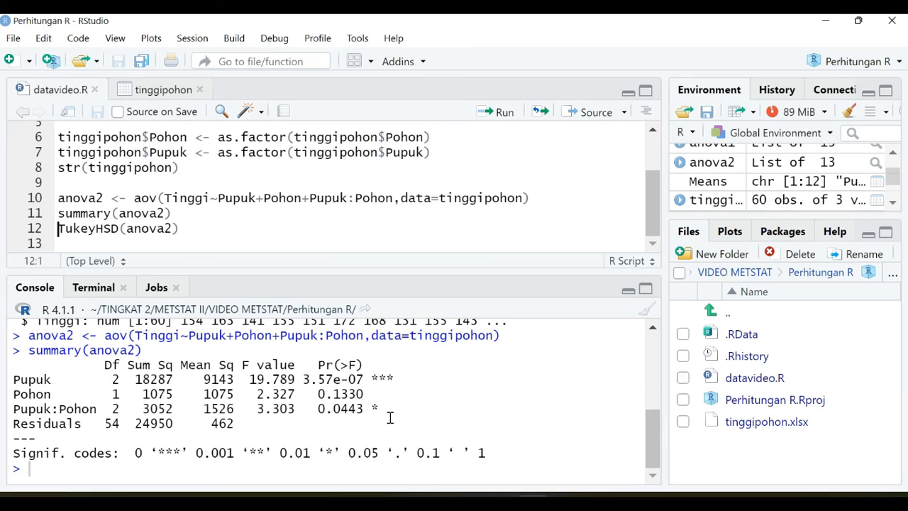
pyautogui.hotkey('ctrl', 'Return')
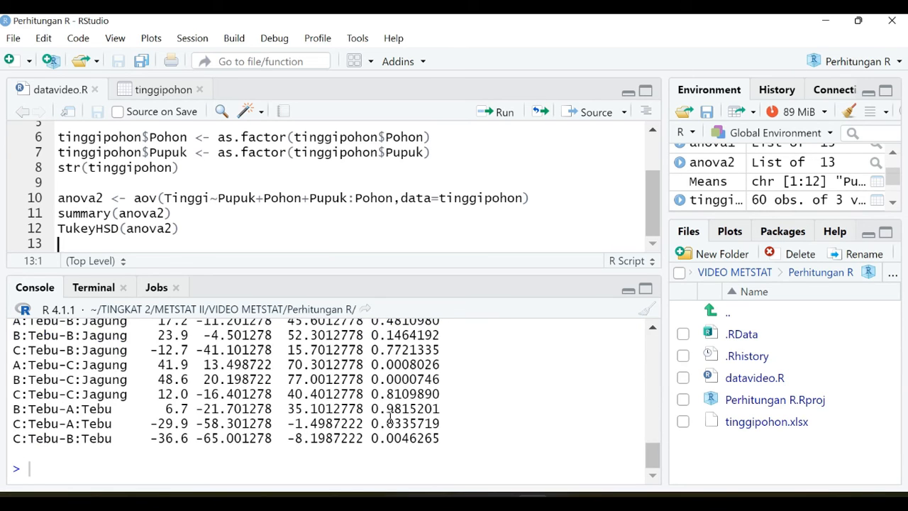
# Step: Examine the adjusted p-values of the Pupuk:Pohon comparisons in the Tukey output, highlighting the significant ones
pyautogui.scroll(5, 390, 415)
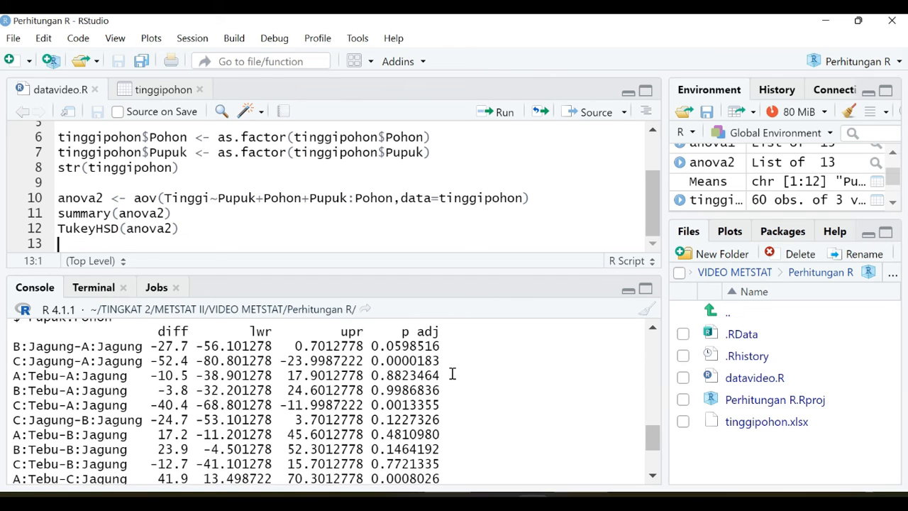
pyautogui.scroll(-2, 449, 372)
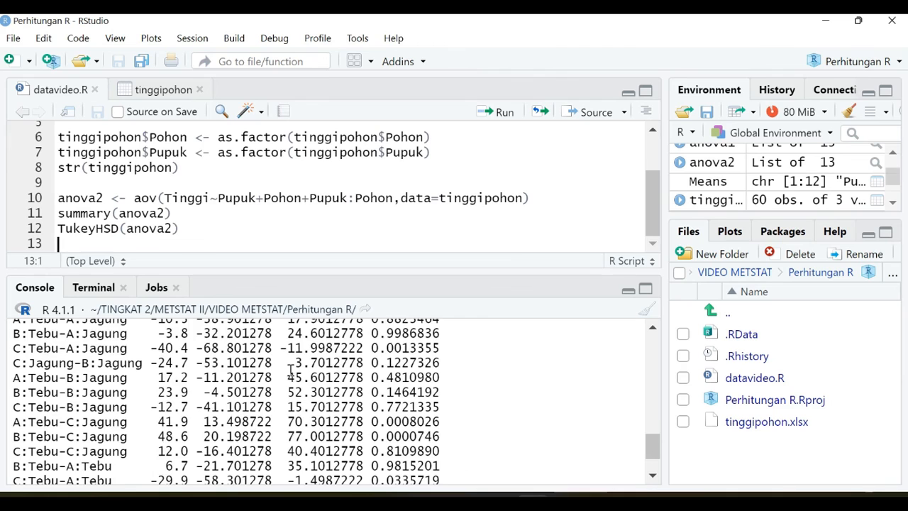
pyautogui.scroll(2, 291, 370)
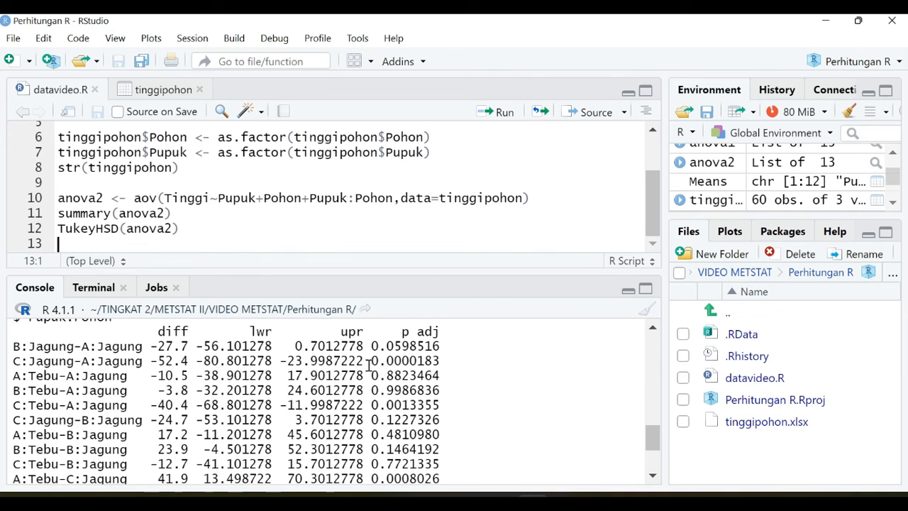
pyautogui.moveTo(371, 361); pyautogui.dragTo(443, 361)
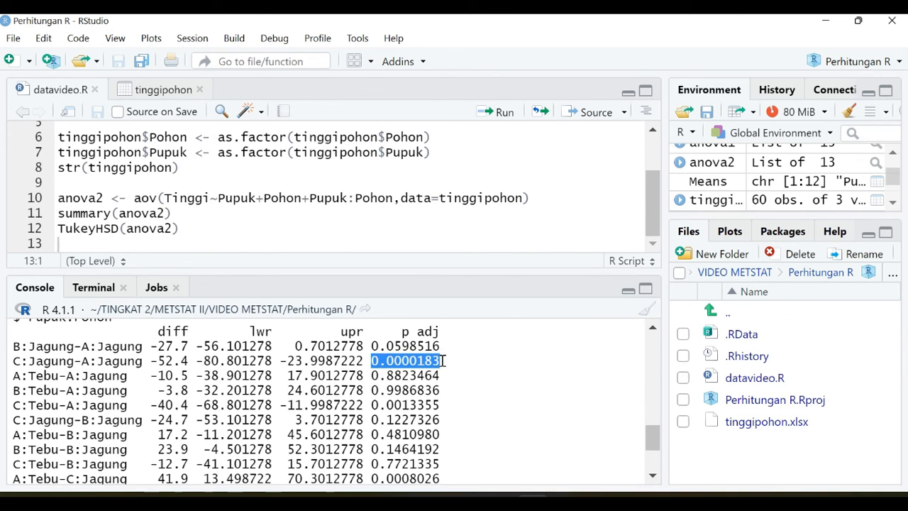
pyautogui.moveTo(372, 405); pyautogui.dragTo(440, 406)
pyautogui.scroll(-2, 443, 409)
pyautogui.moveTo(371, 421); pyautogui.dragTo(446, 437)
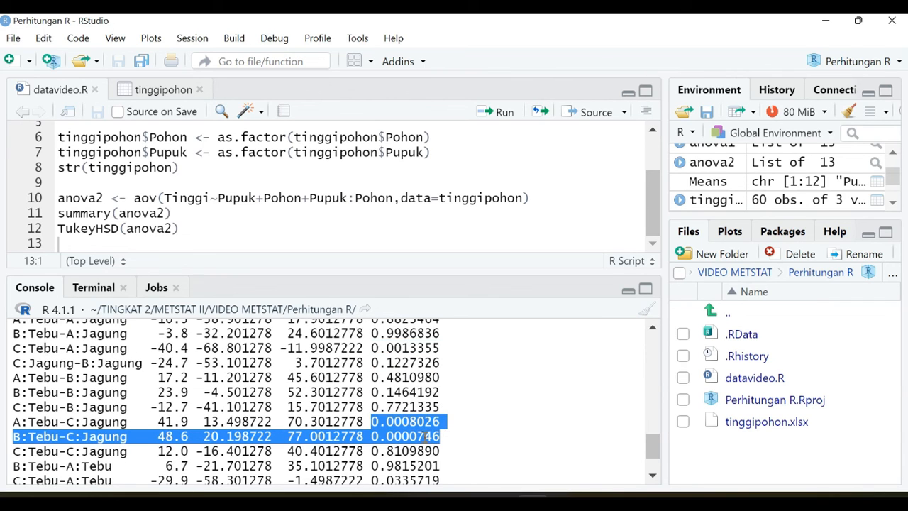
pyautogui.scroll(-2, 425, 437)
pyautogui.moveTo(371, 423); pyautogui.dragTo(441, 440)
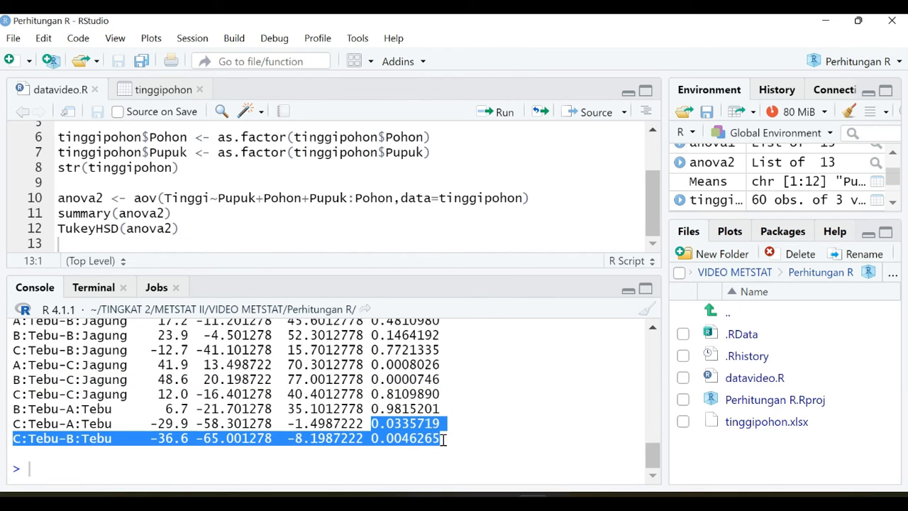
pyautogui.scroll(4, 445, 441)
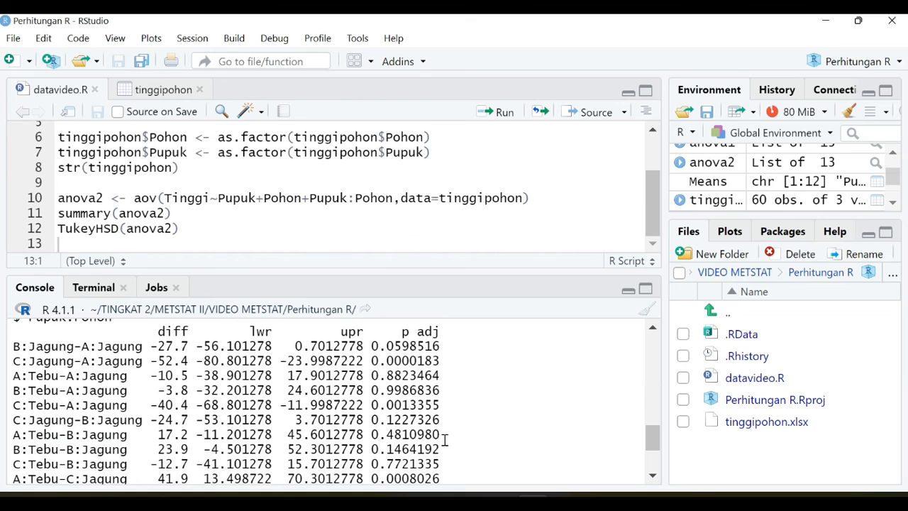